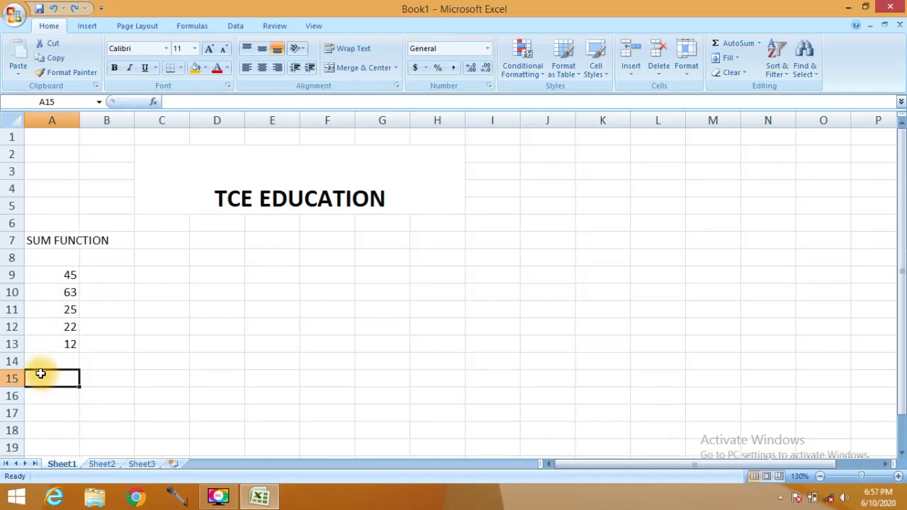
Add up the numbers in A9:A13 with a SUM formula in cell A15
text(=)
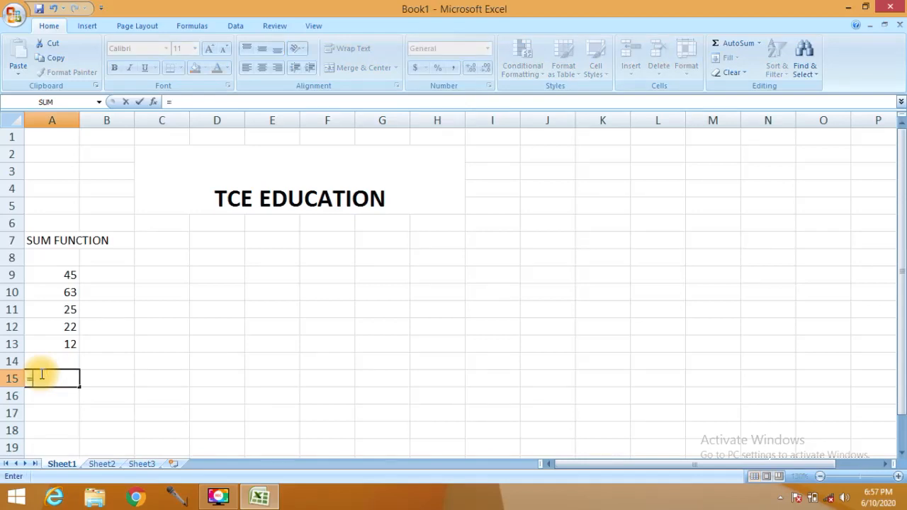
text(SU)
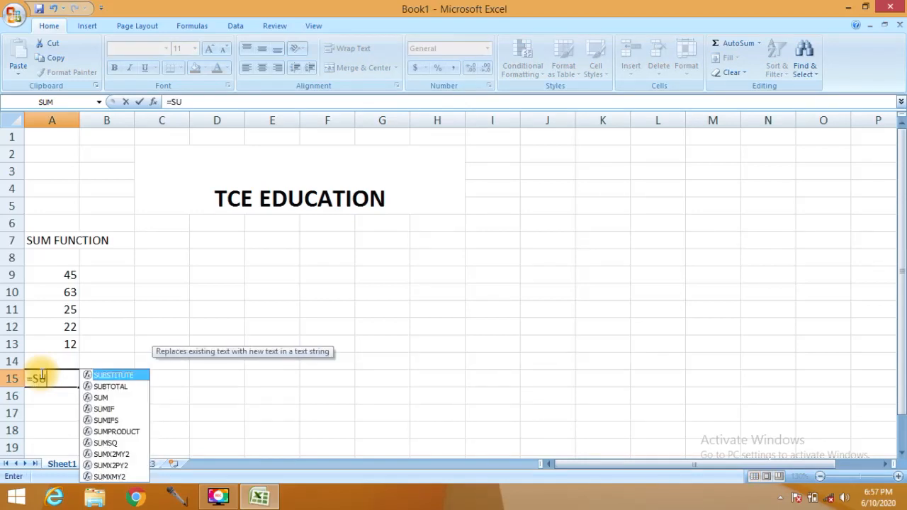
text(M)
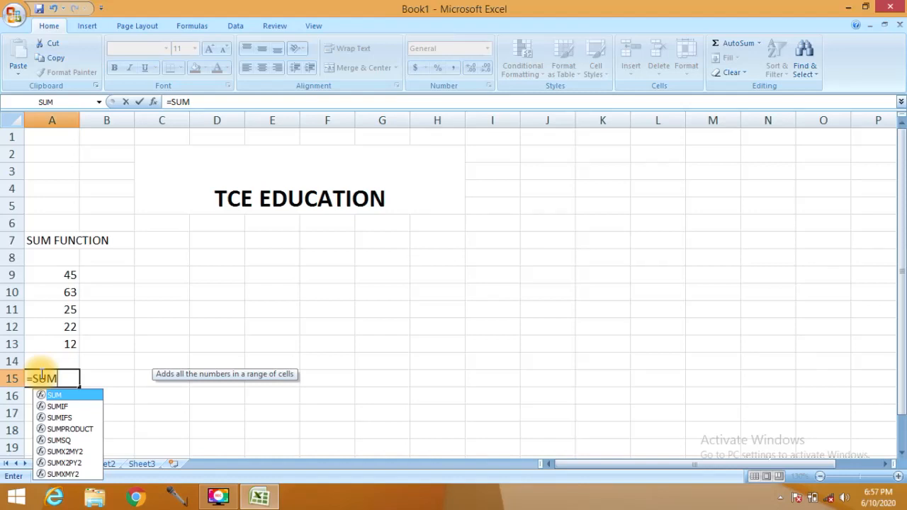
text(()
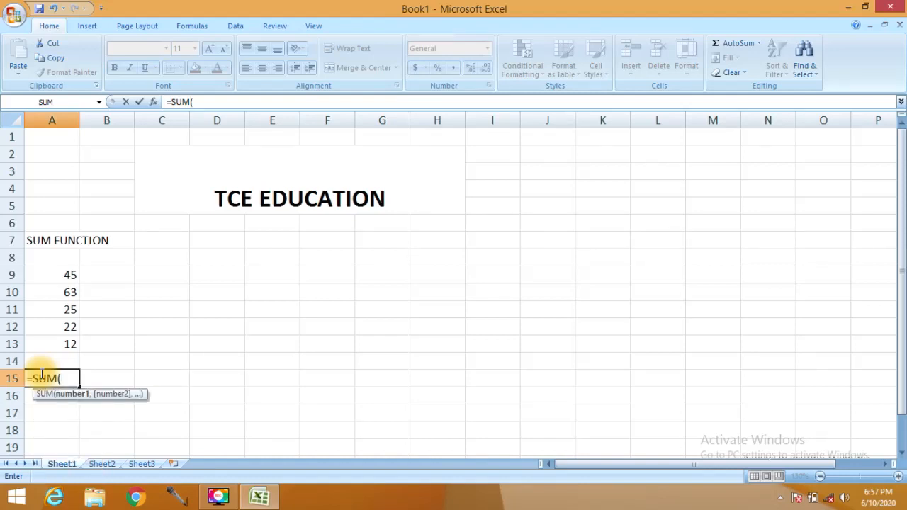
key(Up)
key(Up)
key(shift+Up)
key(shift+Up)
key(shift+Up)
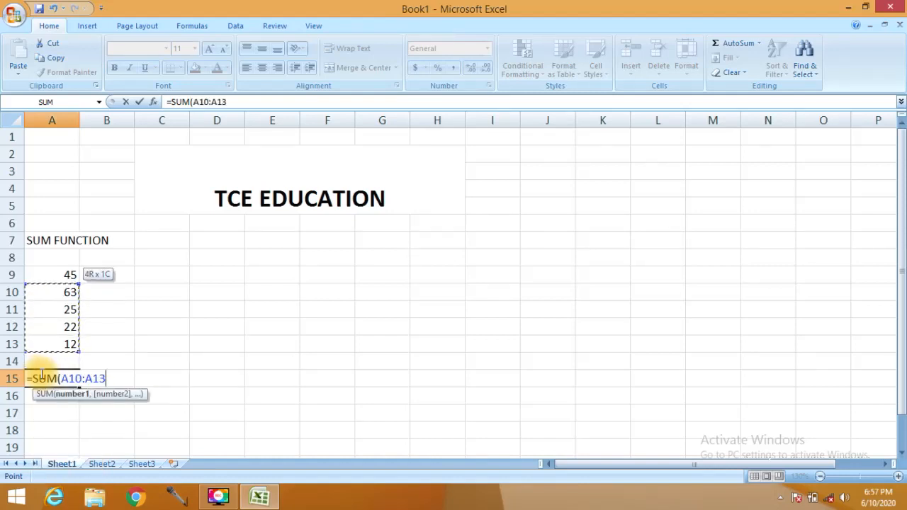
key(shift+Up)
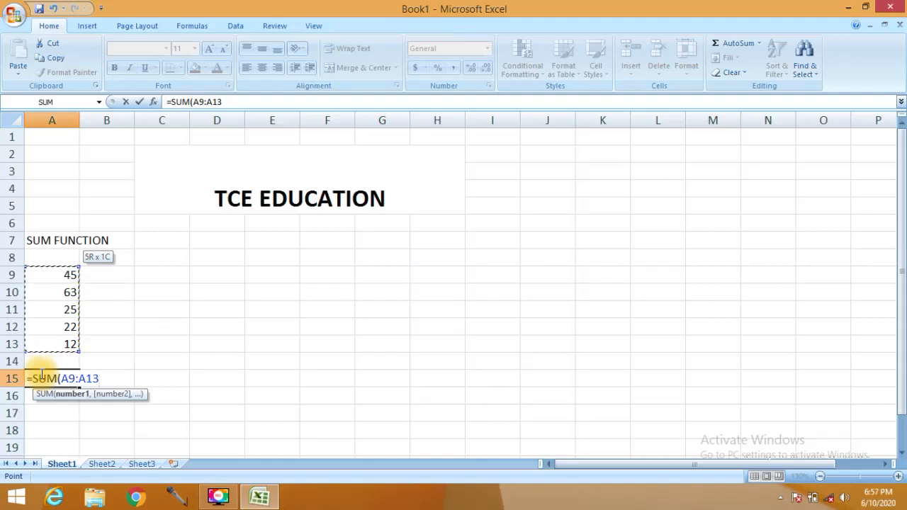
key(Return)
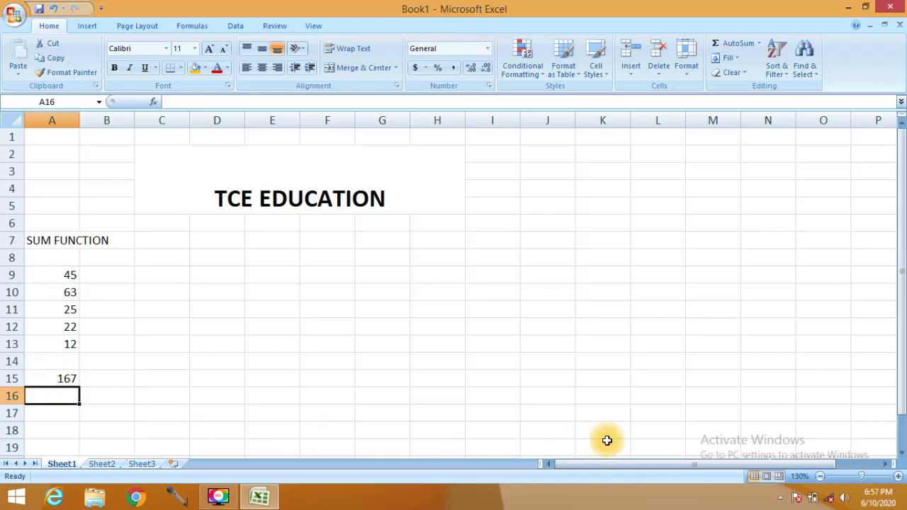
click(836, 474)
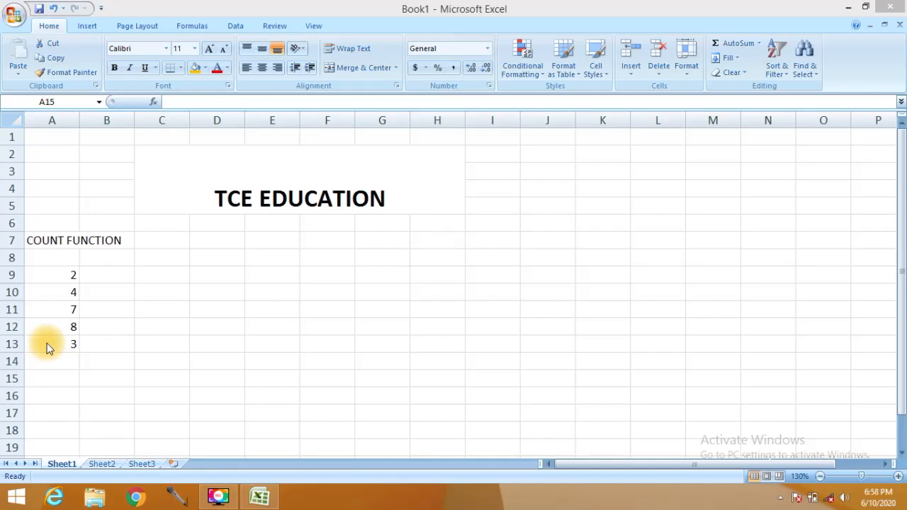
Enter a COUNT formula in cell A15 that counts the numeric entries in A9:A13
click(39, 377)
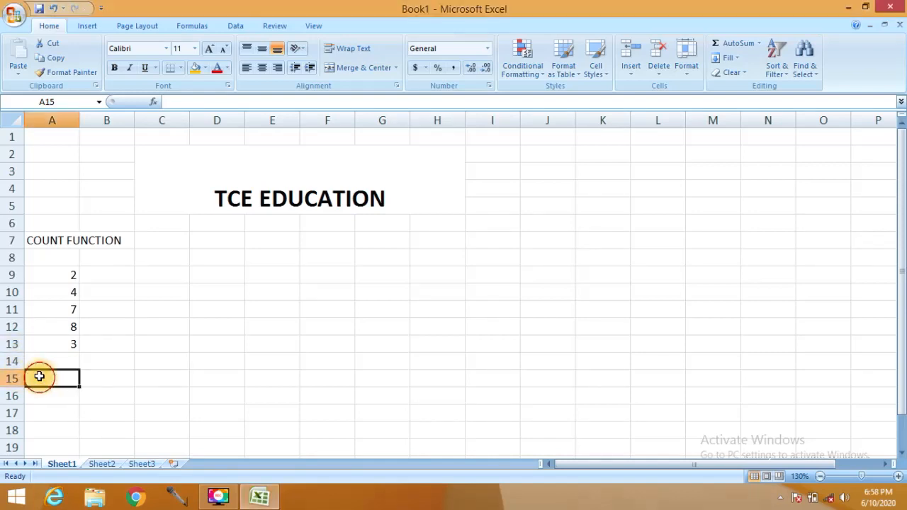
text(=)
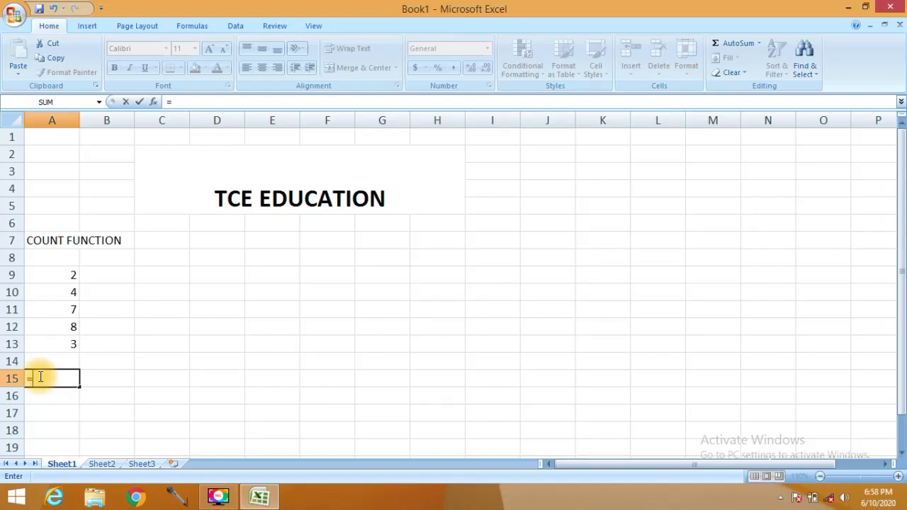
text(C)
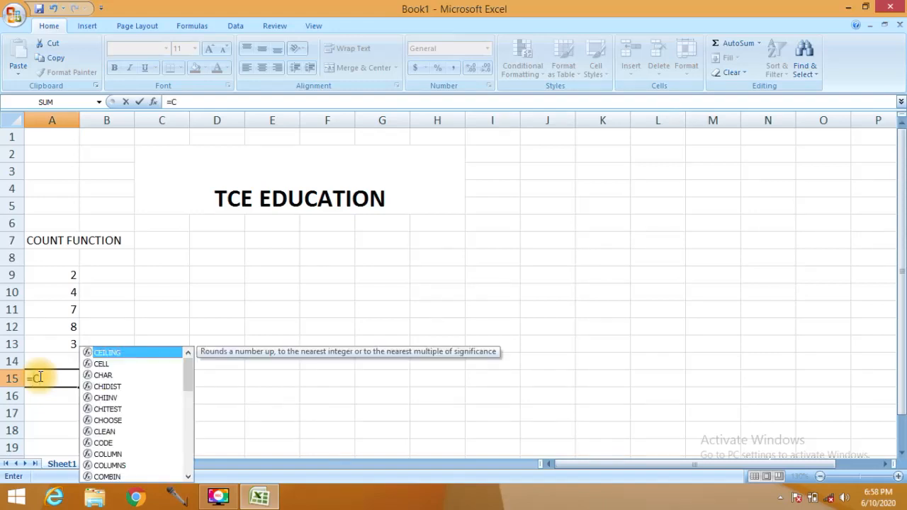
text(OUN)
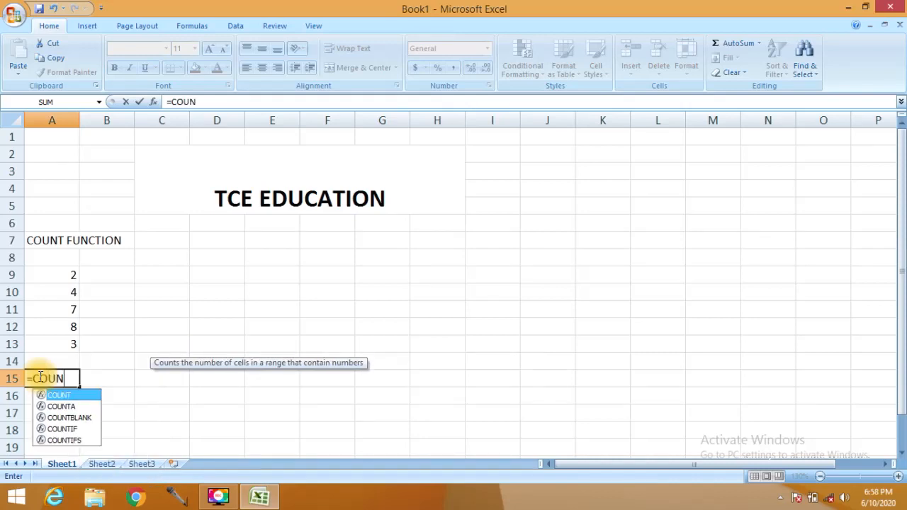
text(T)
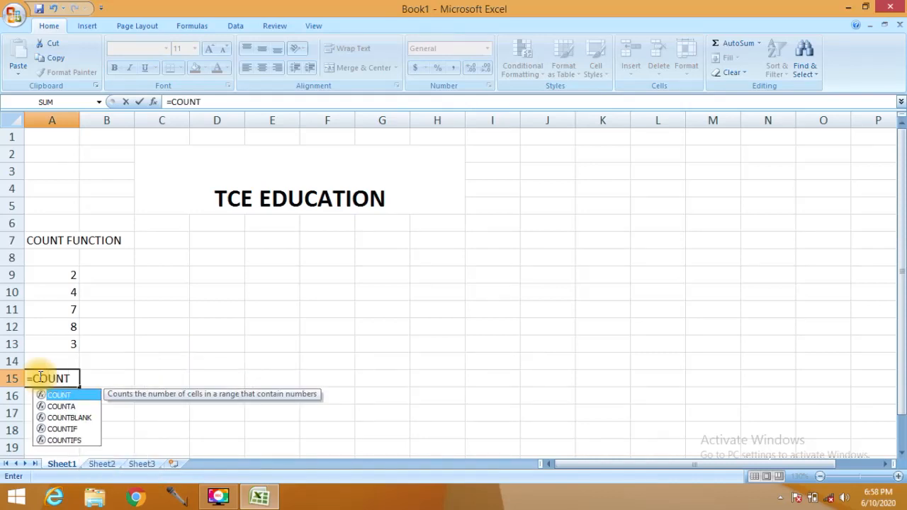
text(()
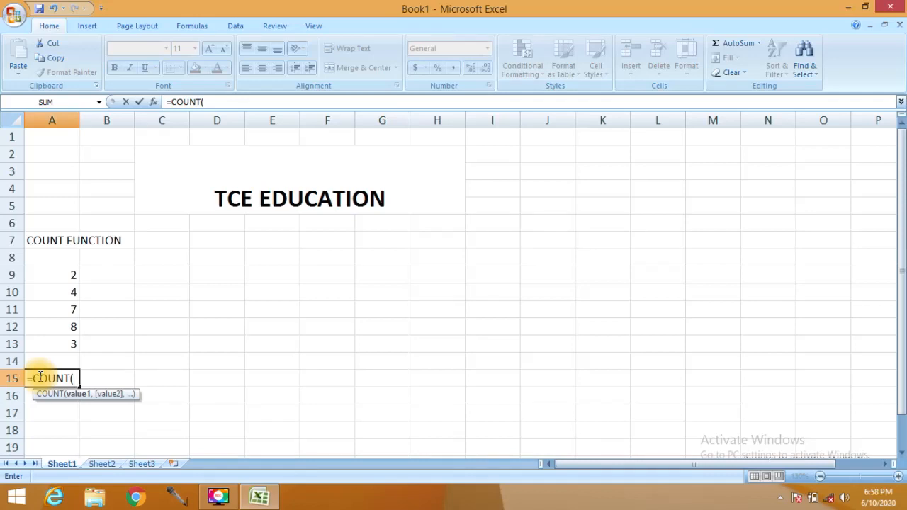
key(Up)
key(Up)
key(shift+Up)
key(shift+Up)
key(shift+Up)
key(shift+Up)
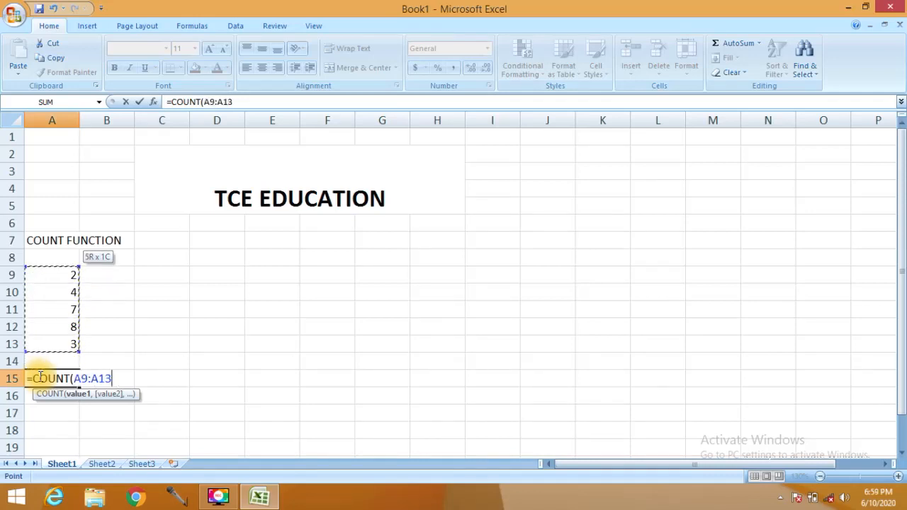
text())
key(Return)
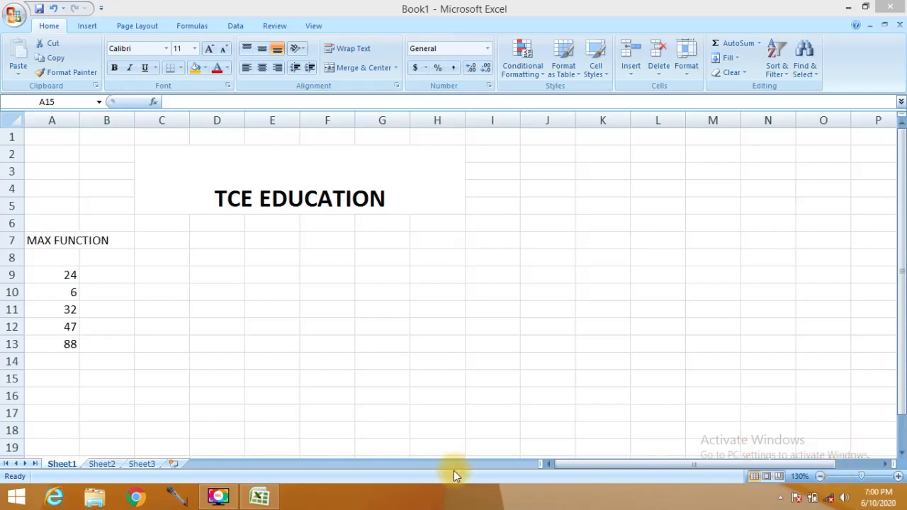
Enter a MAX formula in cell A15 that returns the largest value in A9:A13
click(47, 377)
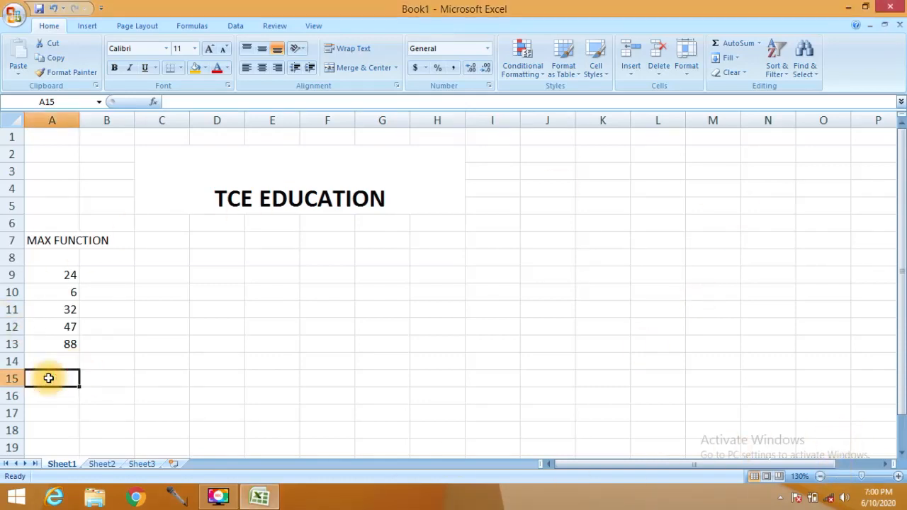
text(=)
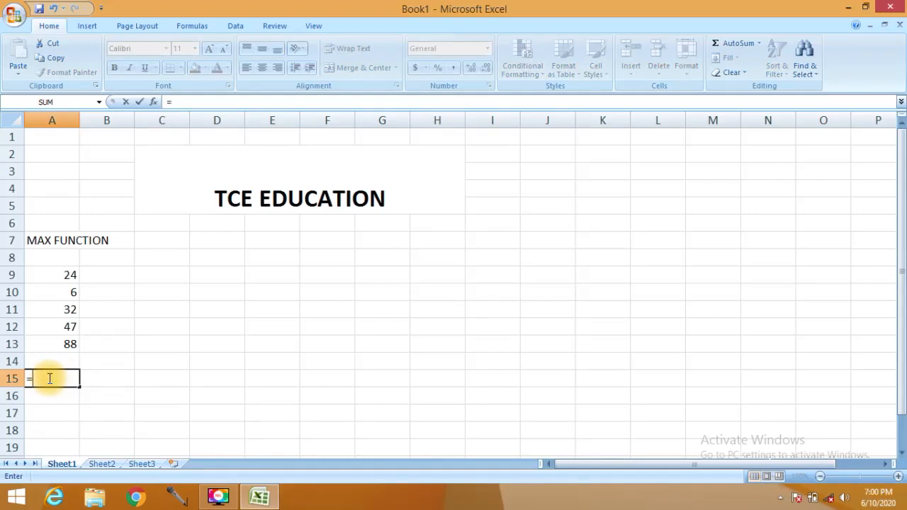
text(MAX)
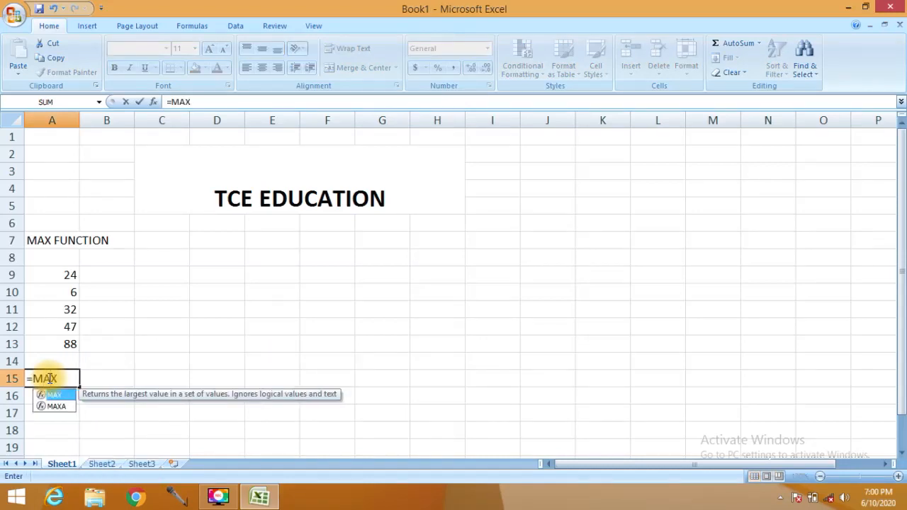
text(()
key(Up)
key(Up)
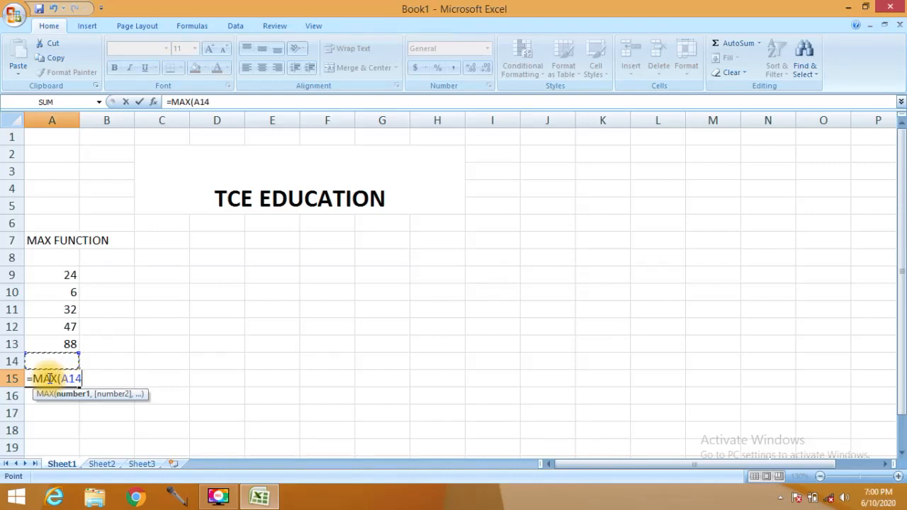
key(shift+Up)
key(shift+Up)
key(shift+Up)
key(shift+Up)
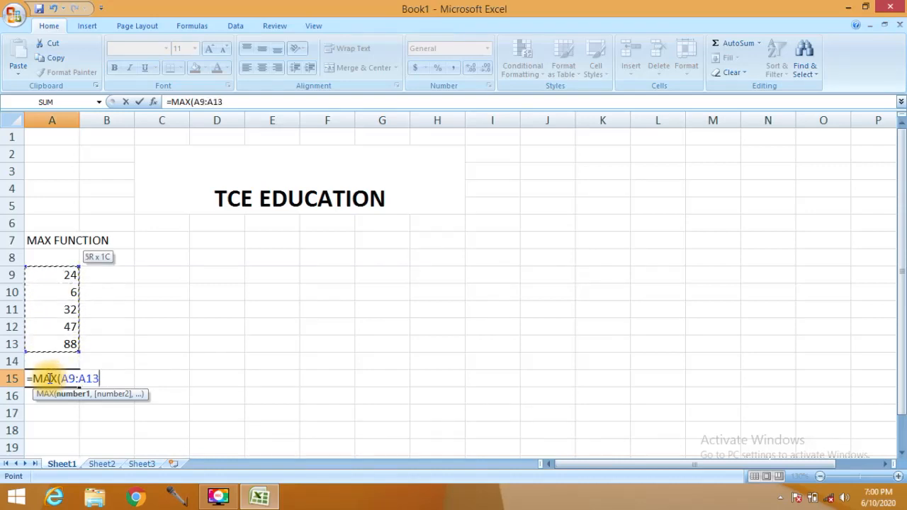
text())
key(Return)
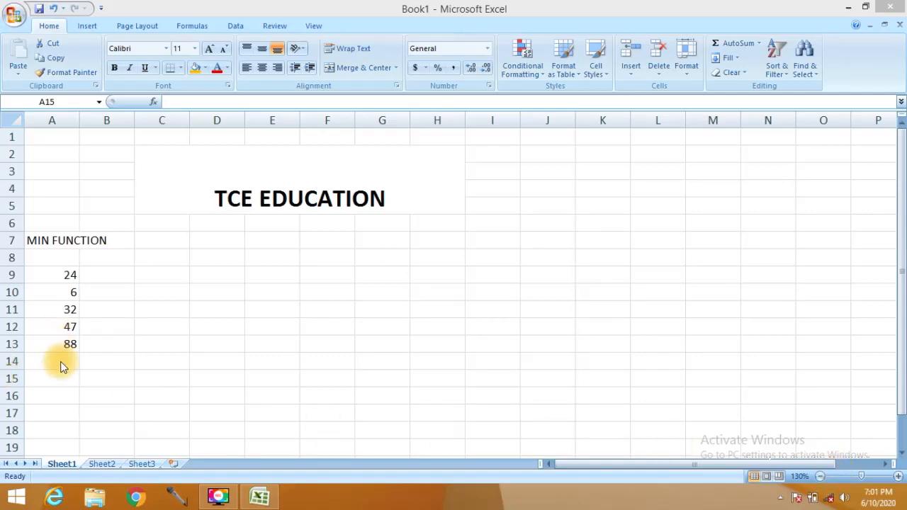
Enter a MIN formula in cell A15 that returns the smallest value in A9:A13
click(51, 379)
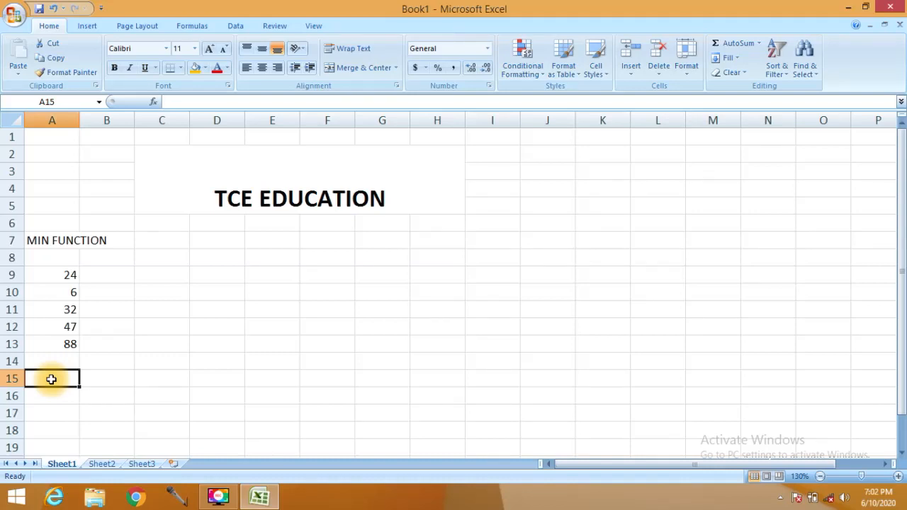
text(=)
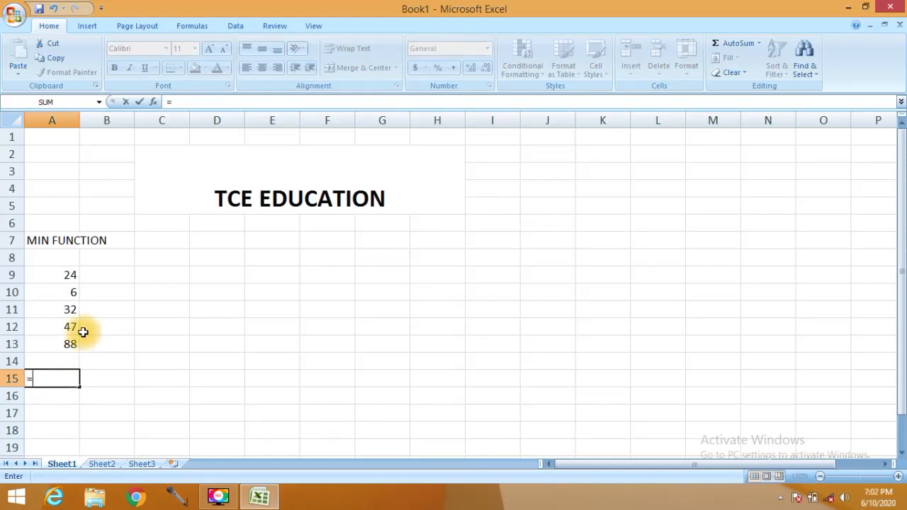
text(MIN)
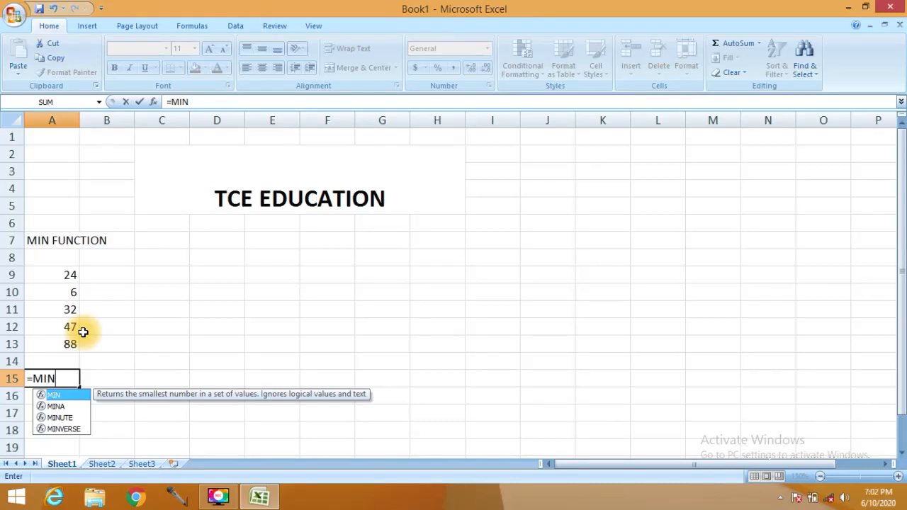
text(()
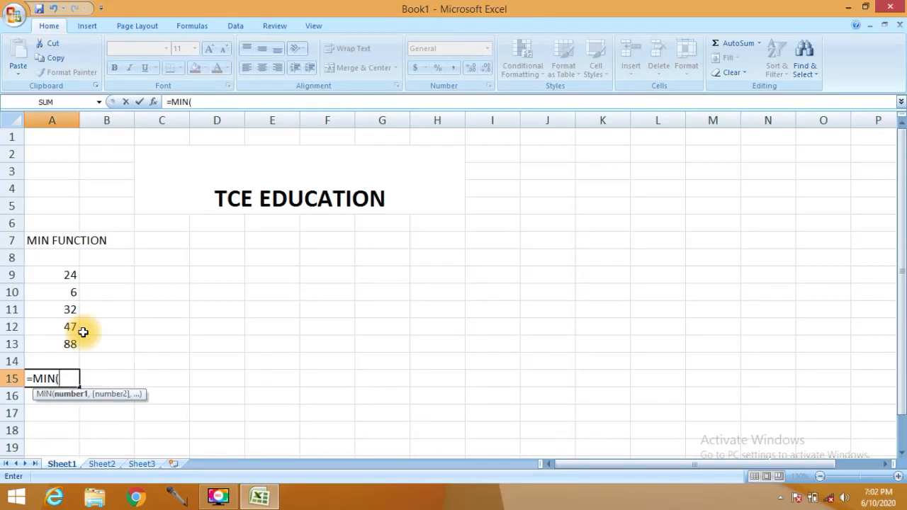
key(Up)
key(Up)
key(shift+Up)
key(shift+Up)
key(shift+Up)
key(shift+Up)
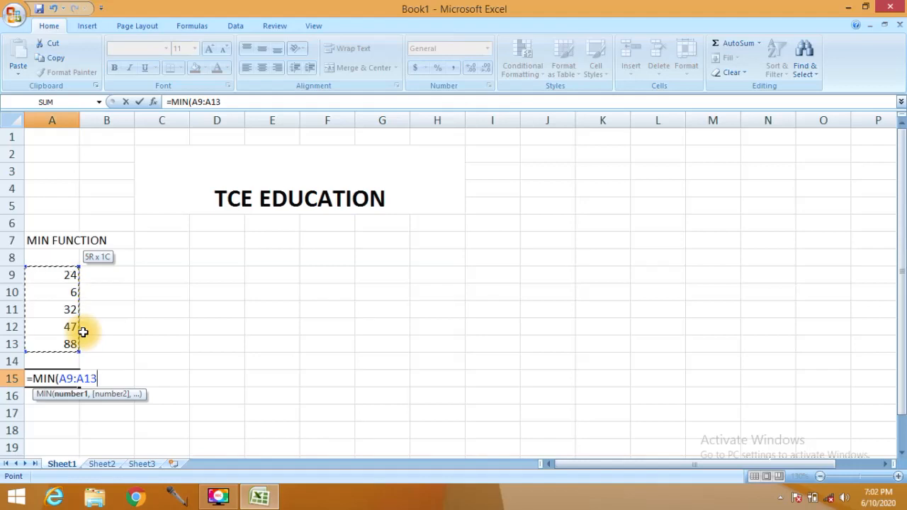
key(Return)
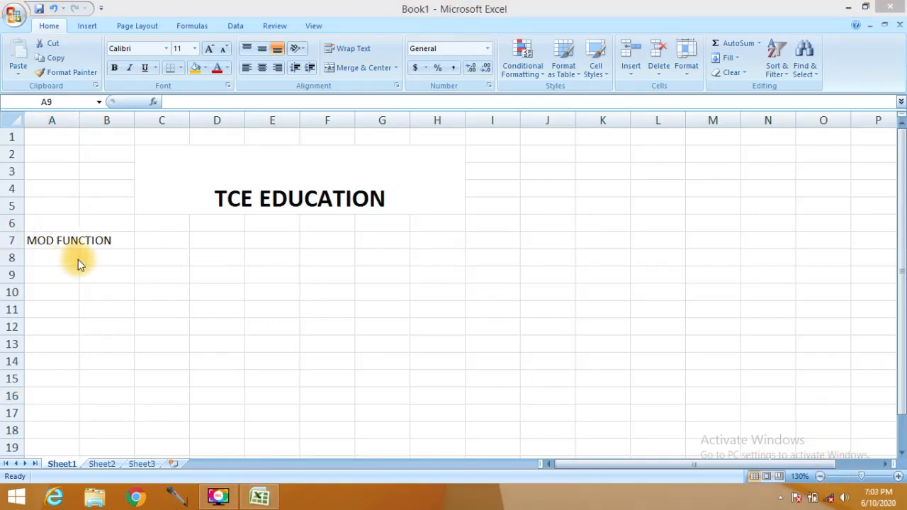
Enter 5 in cell A9 and 2 in cell B9 under the MOD FUNCTION heading
click(58, 280)
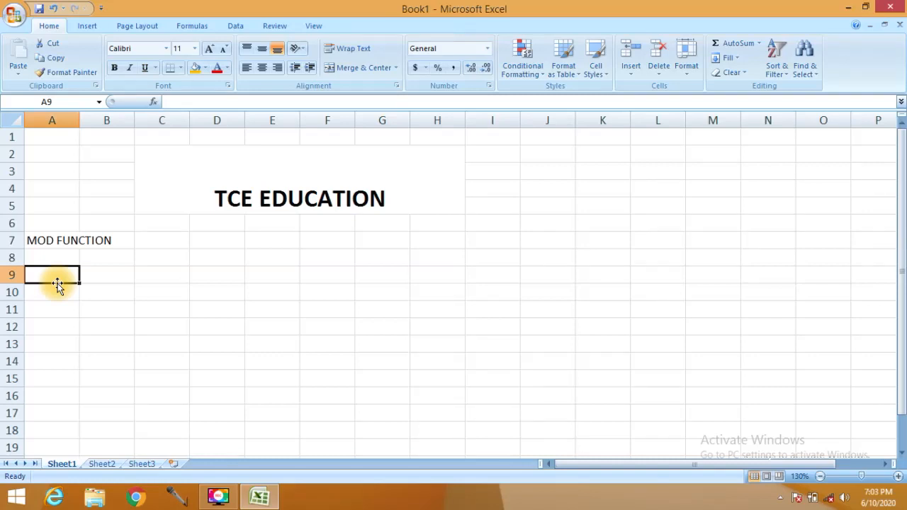
text(5)
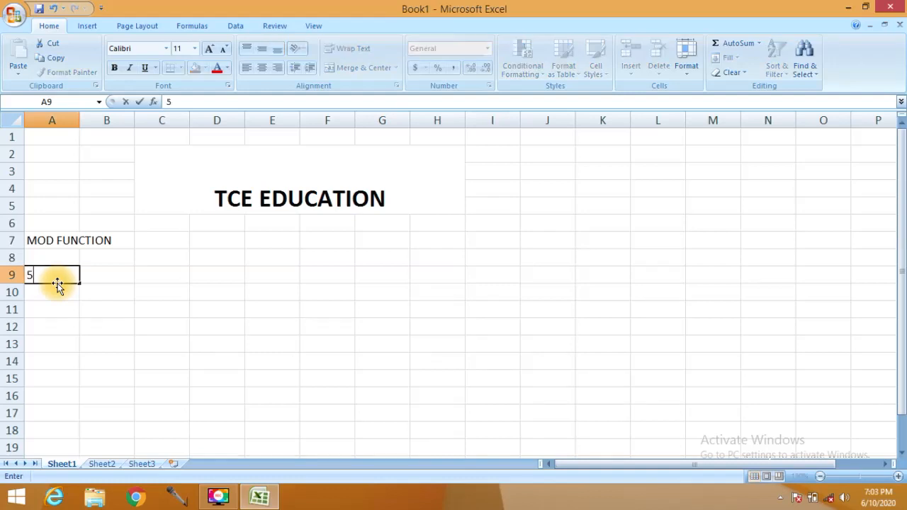
key(Tab)
text(2)
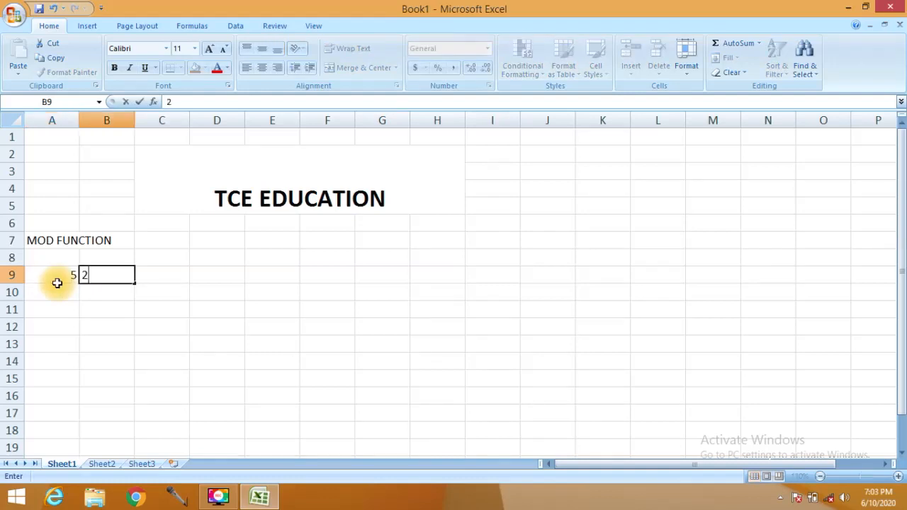
key(Return)
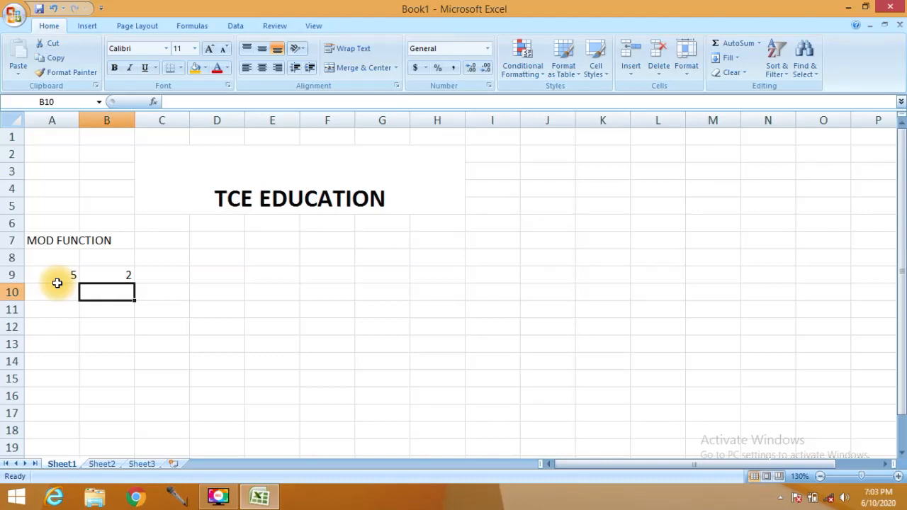
Enter a MOD formula in cell A10 that returns the remainder of A9 divided by B9
click(57, 290)
text(=M)
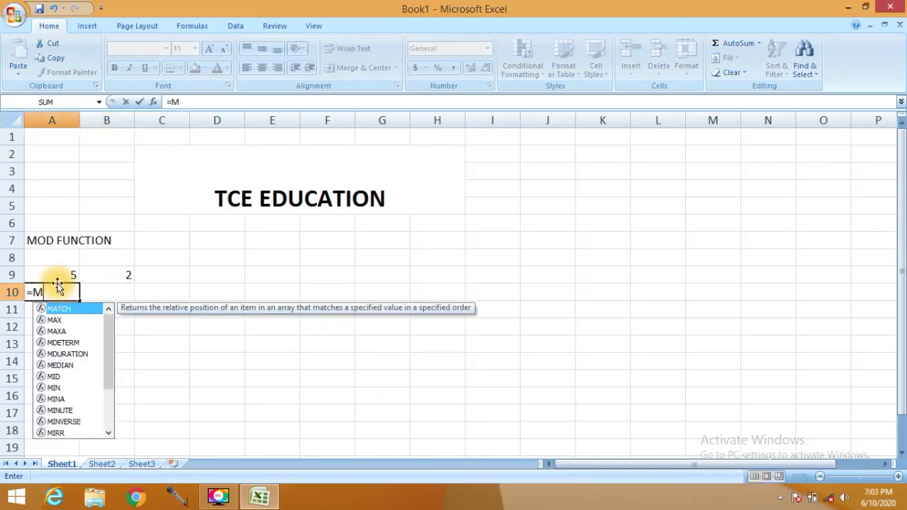
text(OD)
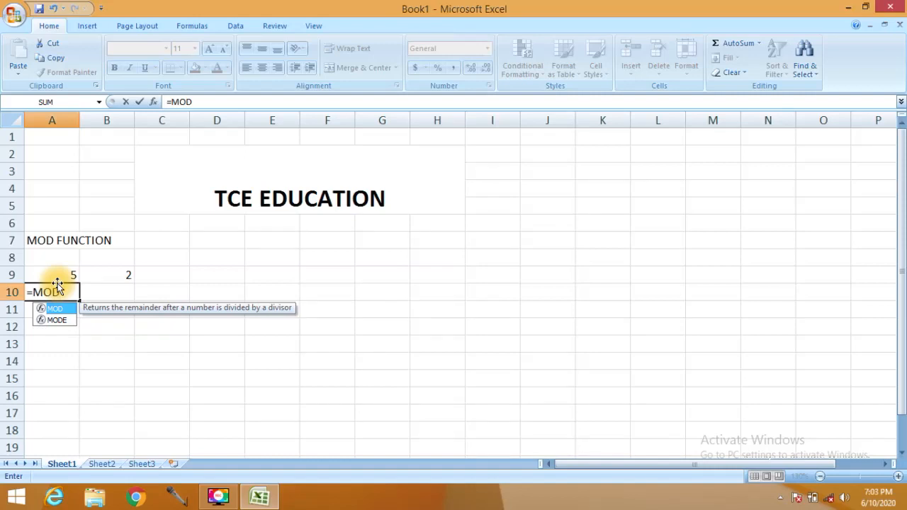
text(()
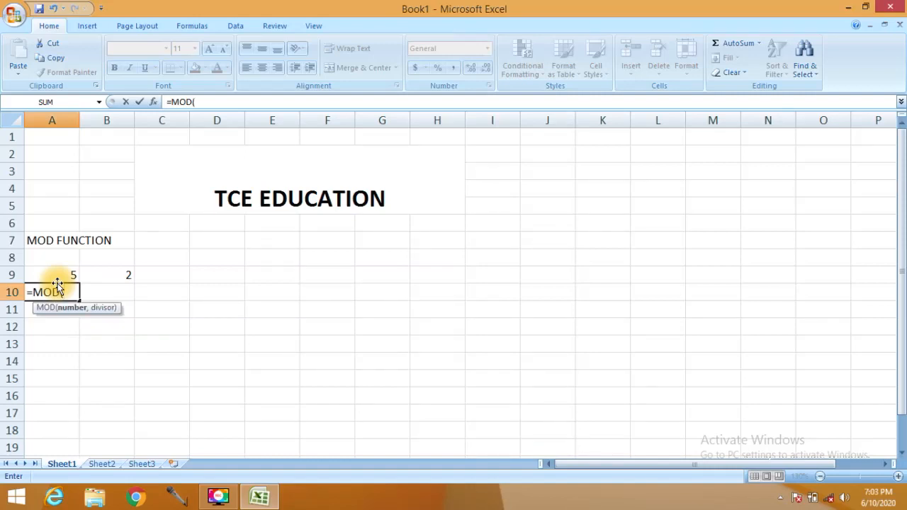
click(57, 282)
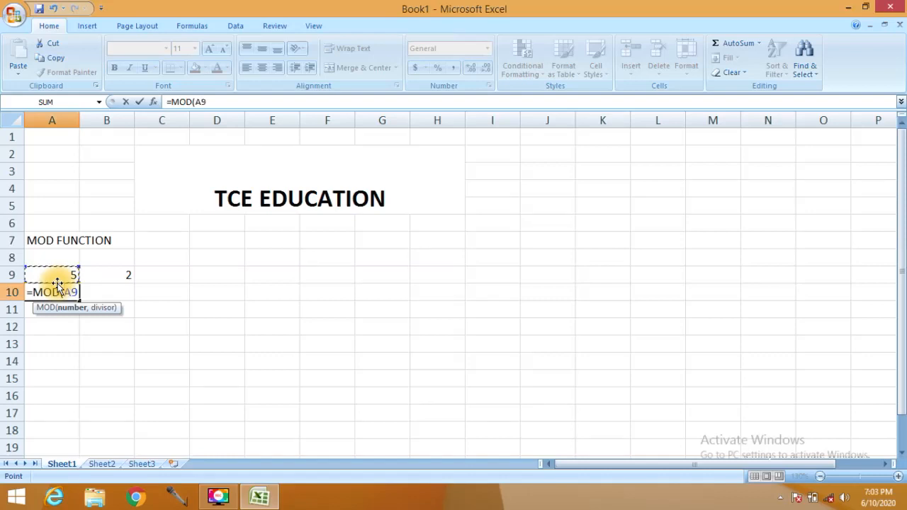
text(,)
click(112, 272)
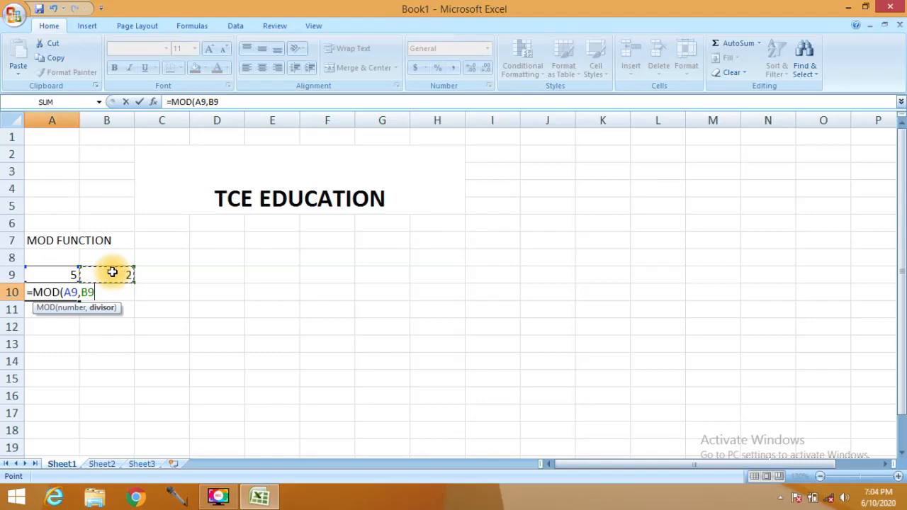
key(Return)
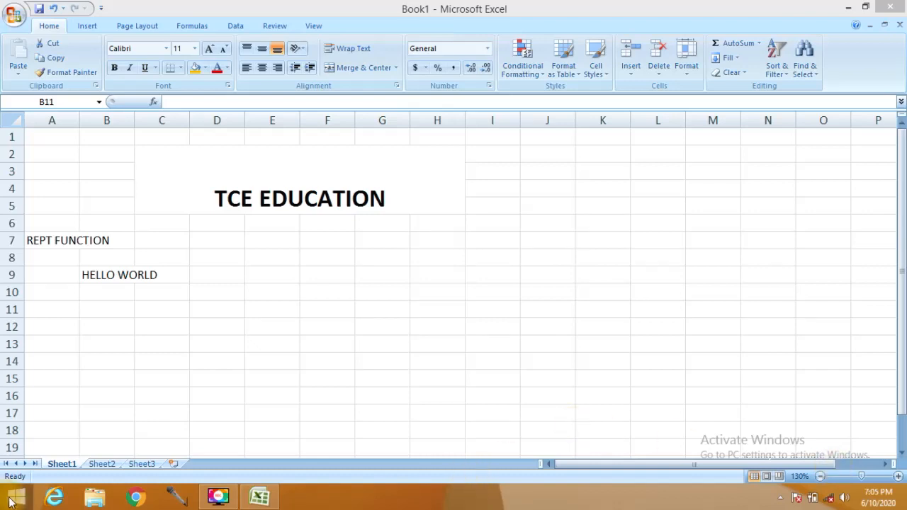
Enter a REPT formula in cell B11 that repeats the text in B9 3 times
click(88, 316)
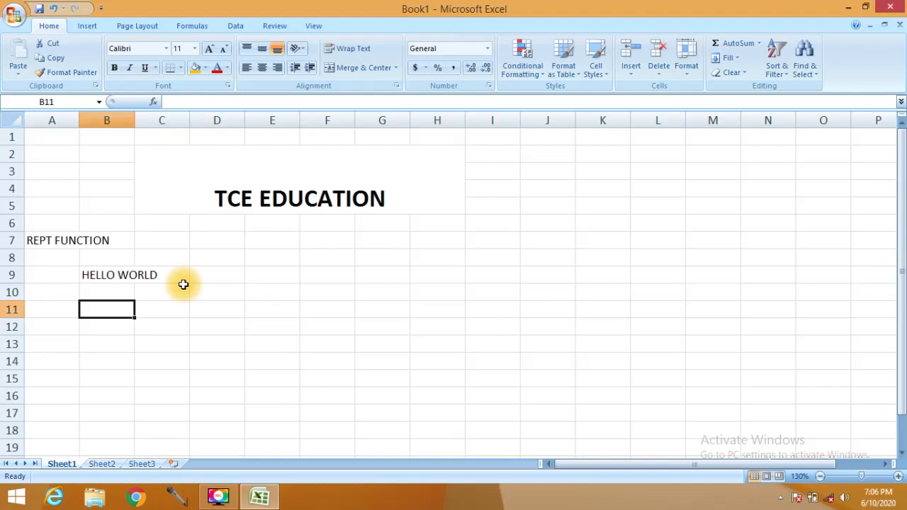
text(=RE)
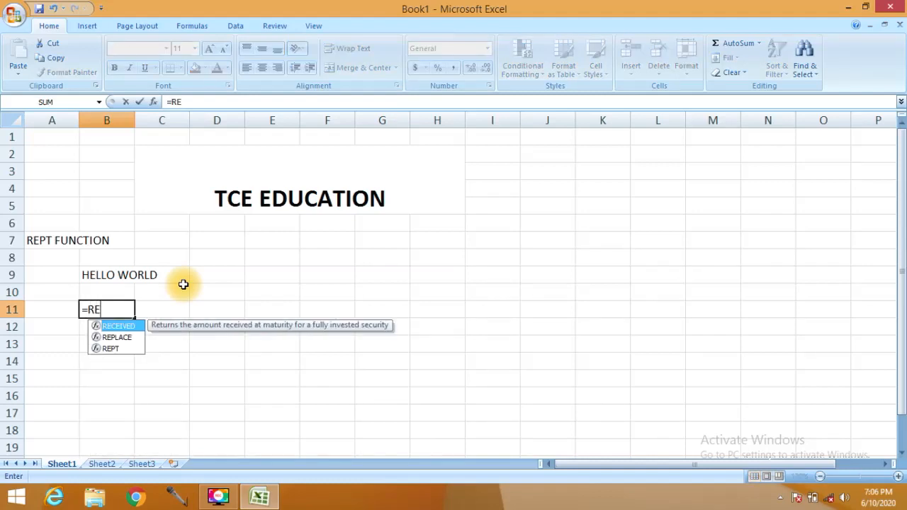
text(PT)
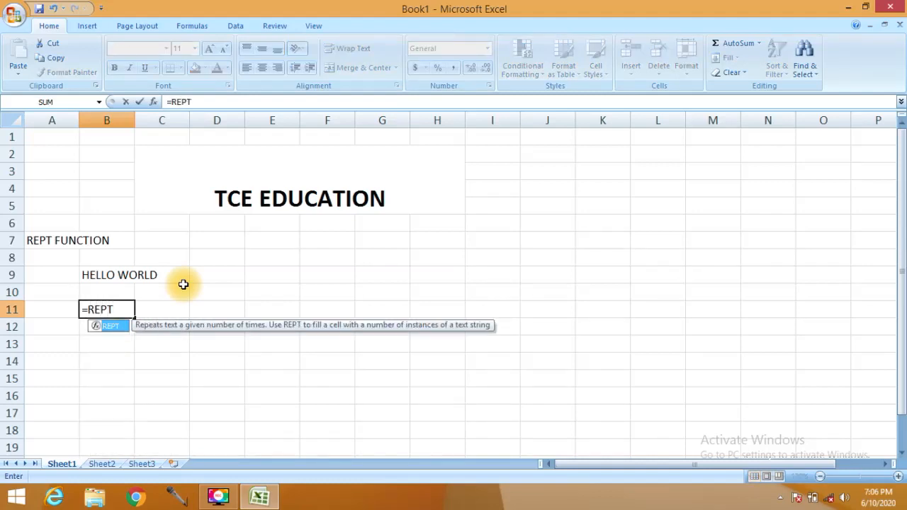
text(()
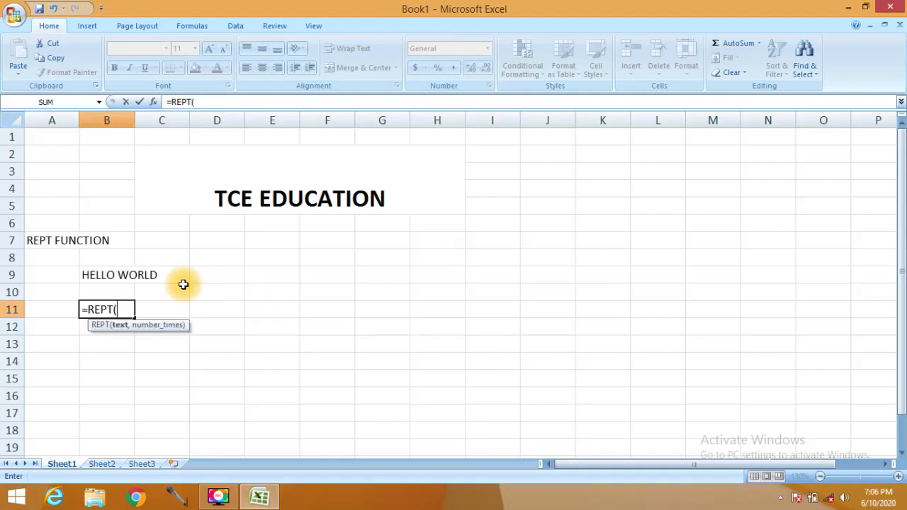
key(Up)
key(Up)
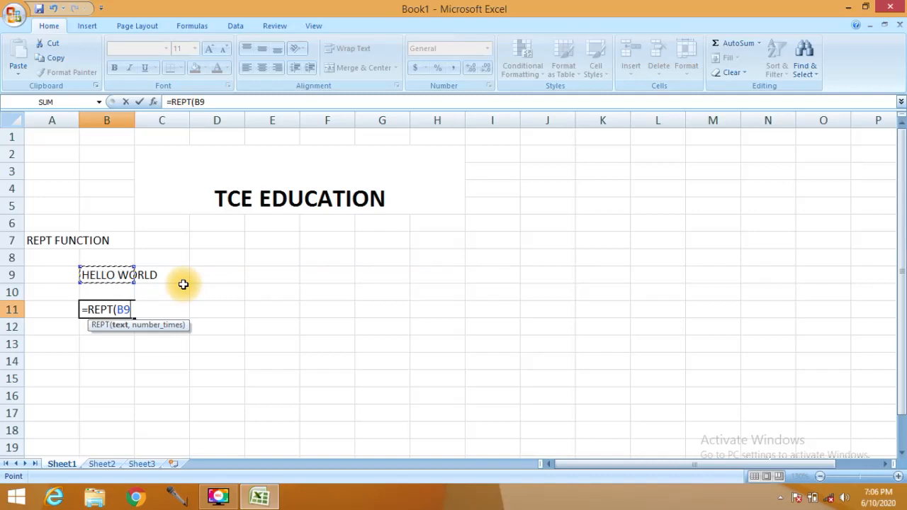
text(,)
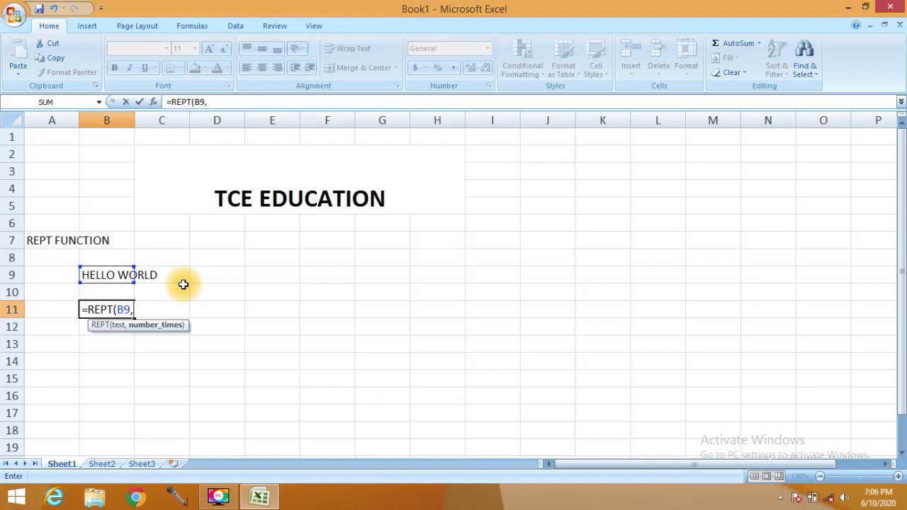
text(3)
key(Return)
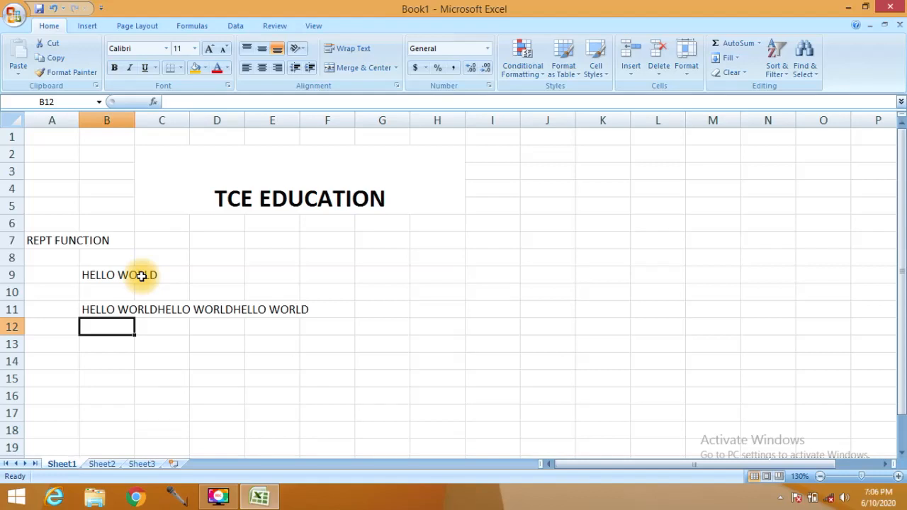
click(121, 309)
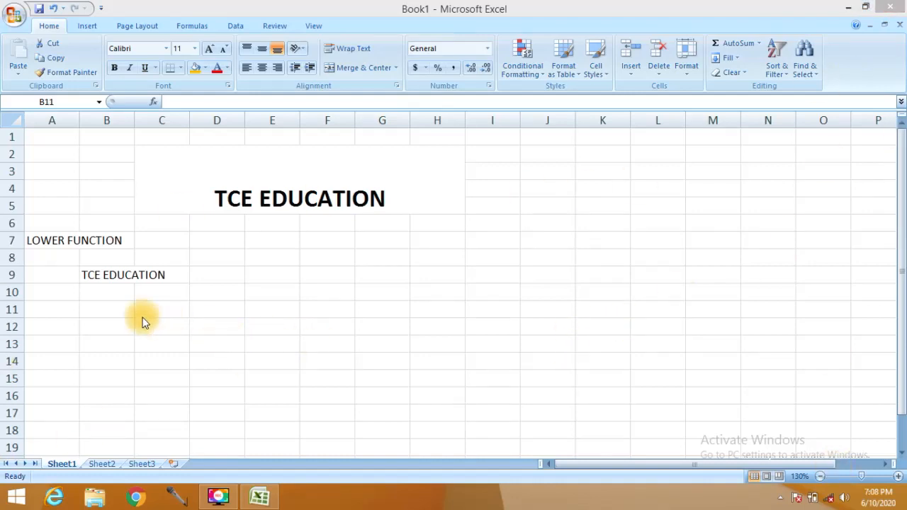
Enter the formula =LOWER(B9) in cell B11 to convert the text in B9 to lowercase
click(92, 307)
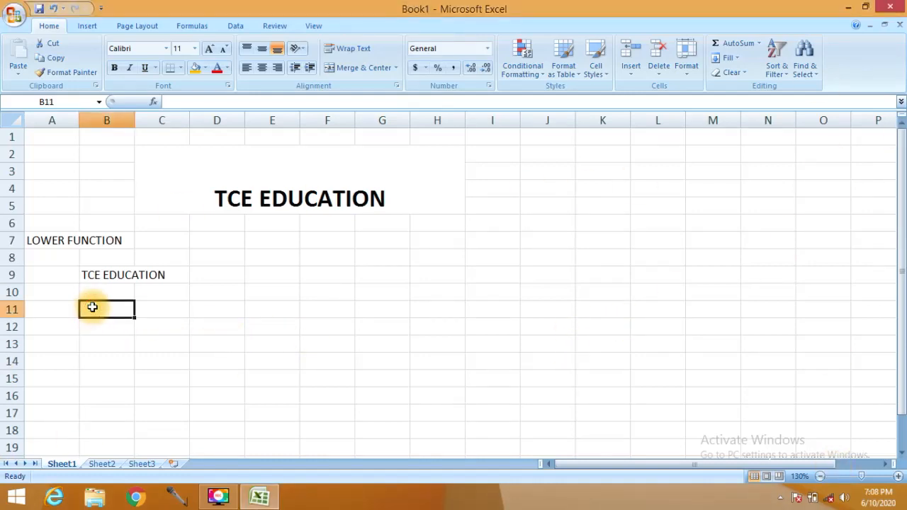
text(=)
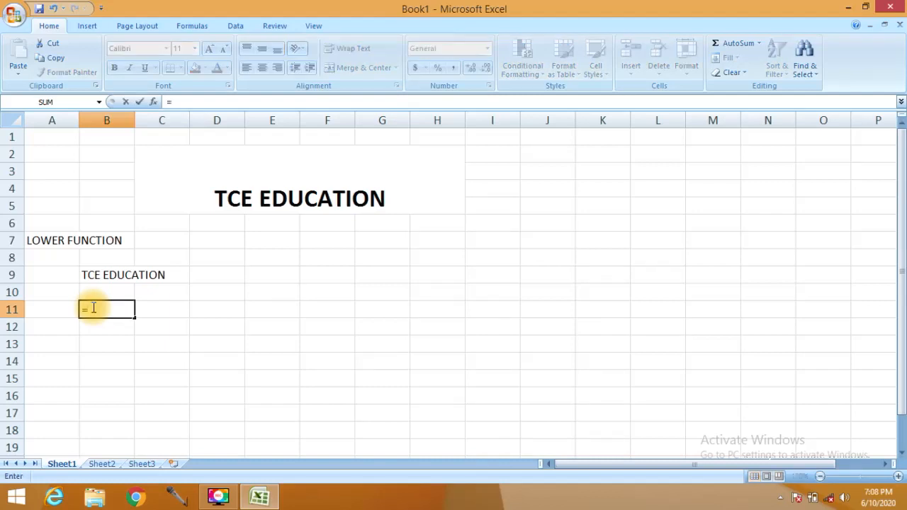
text(LOWER)
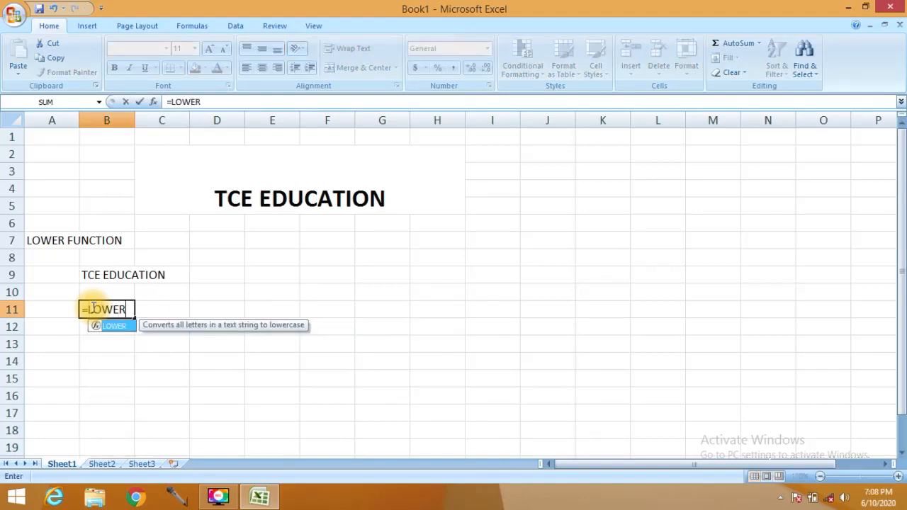
text(()
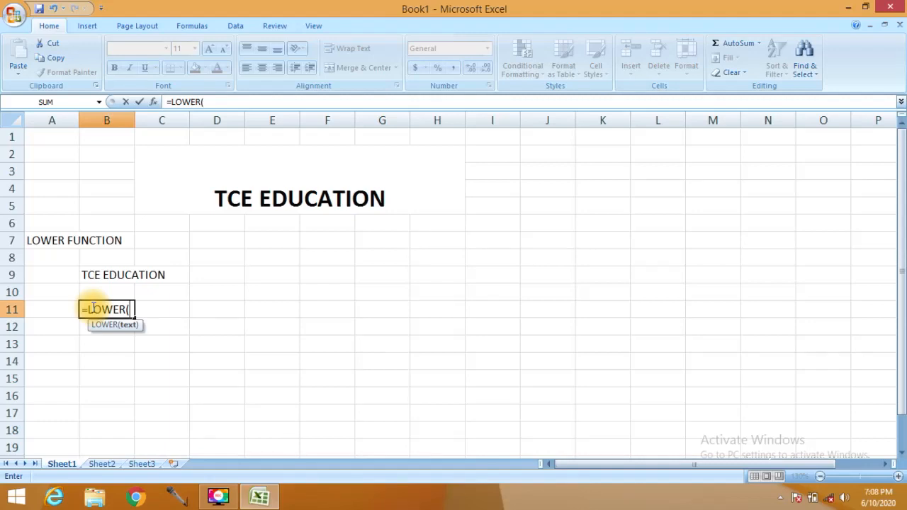
key(Up)
key(Up)
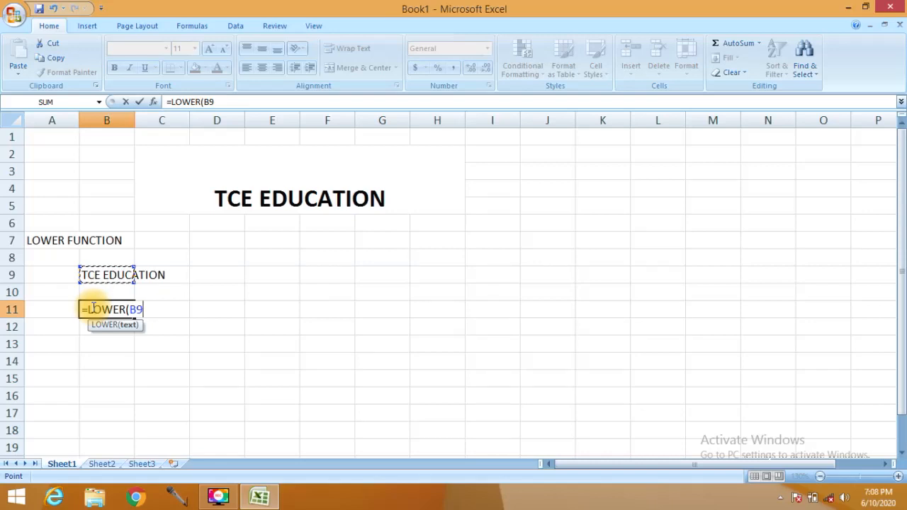
text())
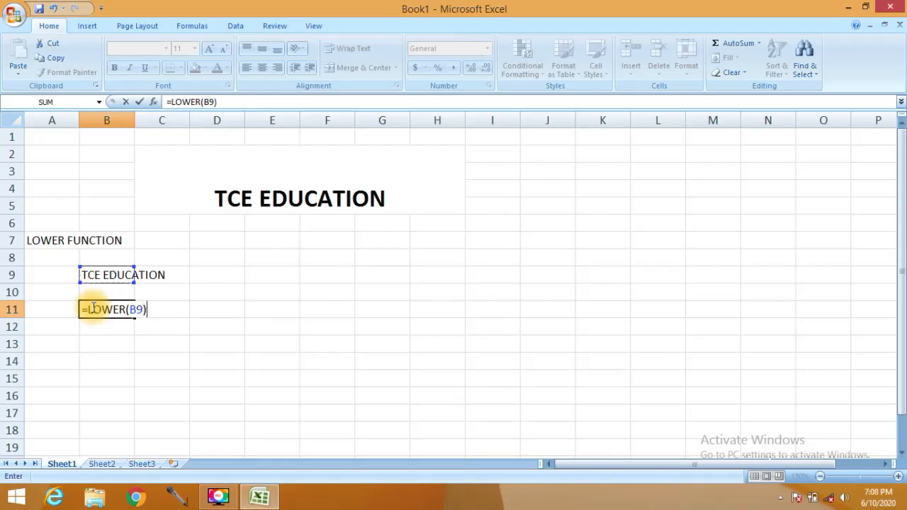
key(Return)
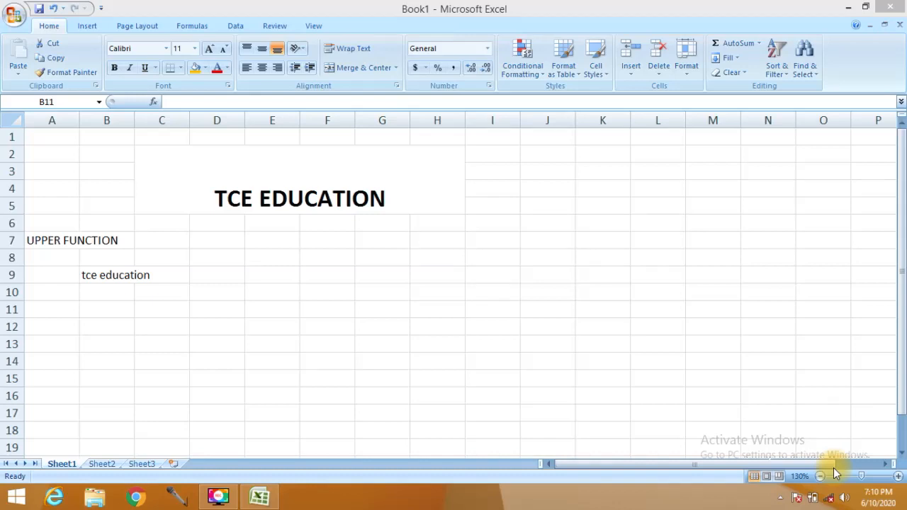
Enter an UPPER formula in cell B11 that converts the text in B9 to uppercase
click(125, 310)
text(=)
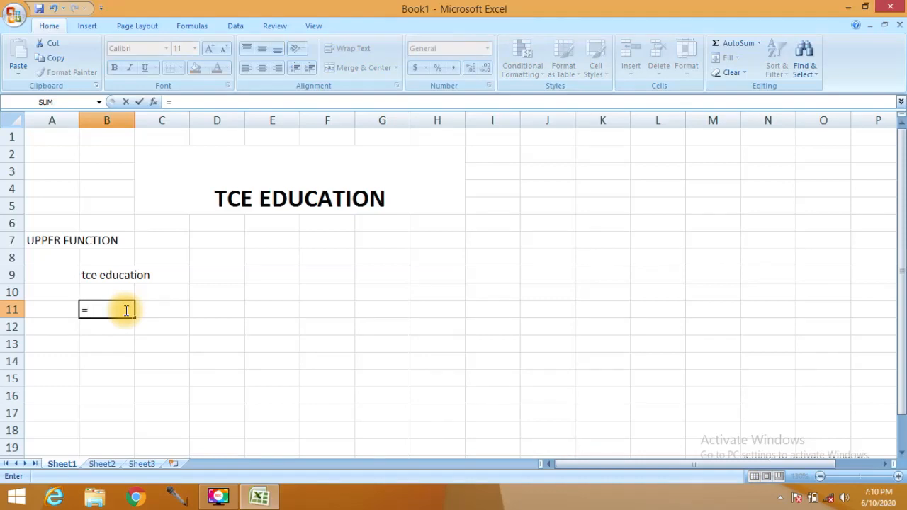
text(upper)
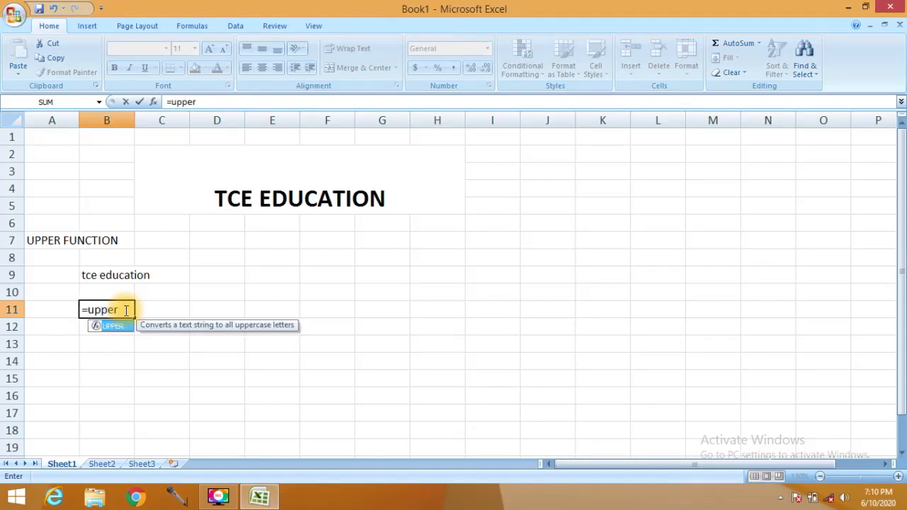
text(()
key(Up)
key(Up)
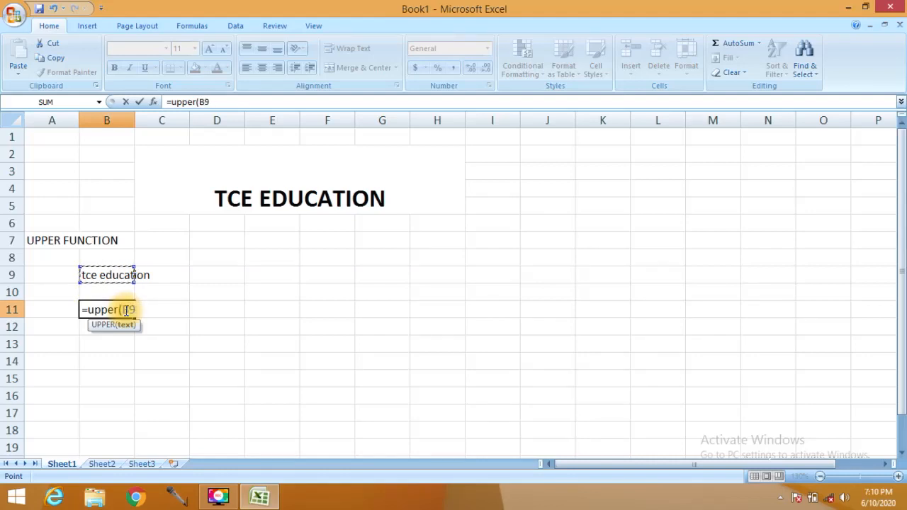
key(Return)
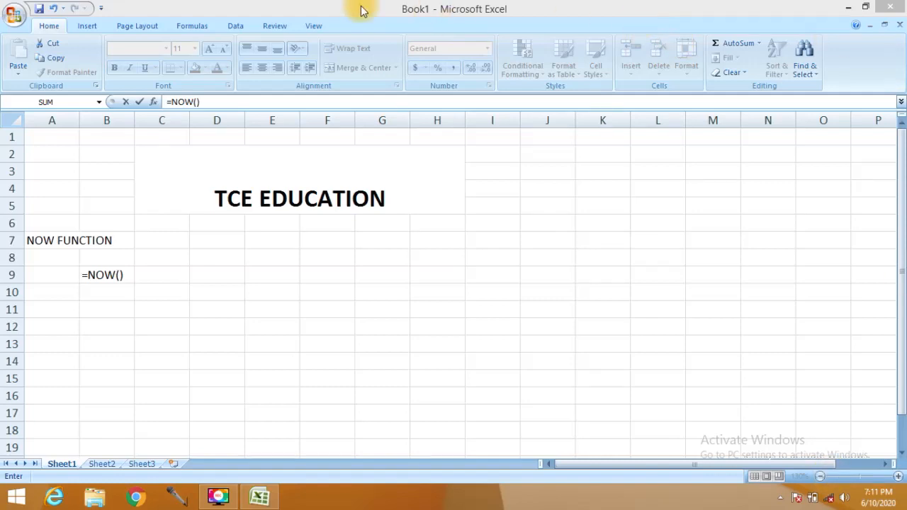
Commit the formula =NOW() in cell B9 to return the current date and time
click(121, 275)
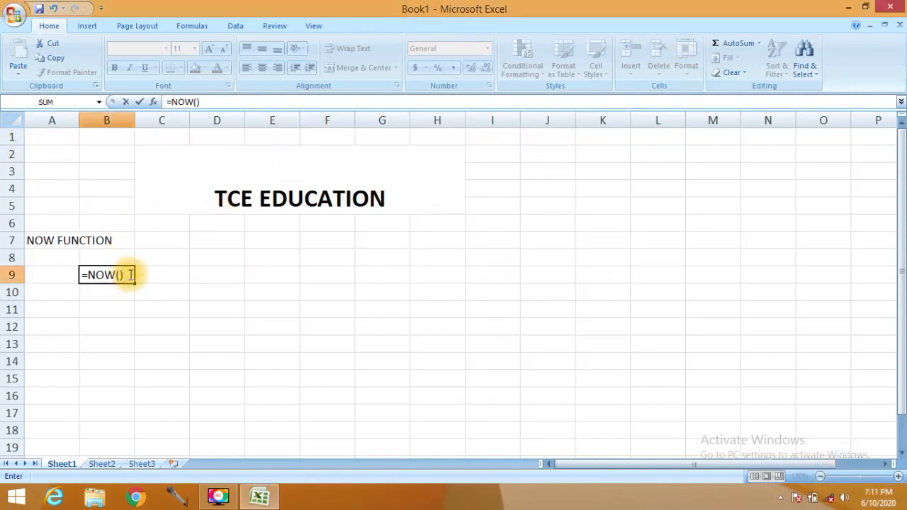
key(Return)
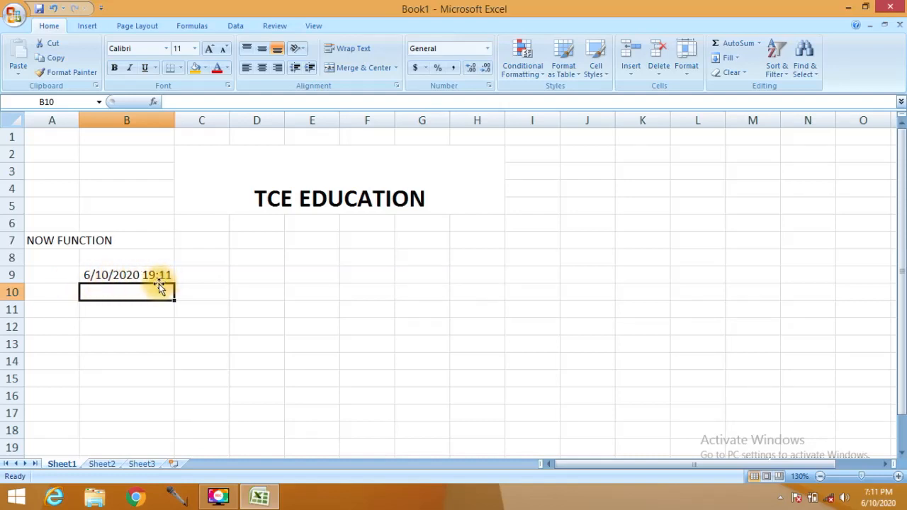
Enter the heading TODAY FUNCTION in cell A12
click(56, 327)
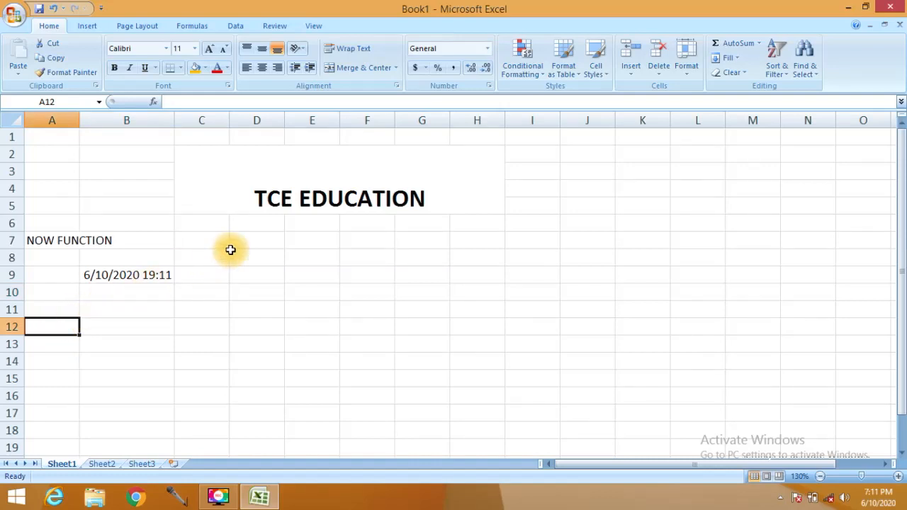
text(TODA)
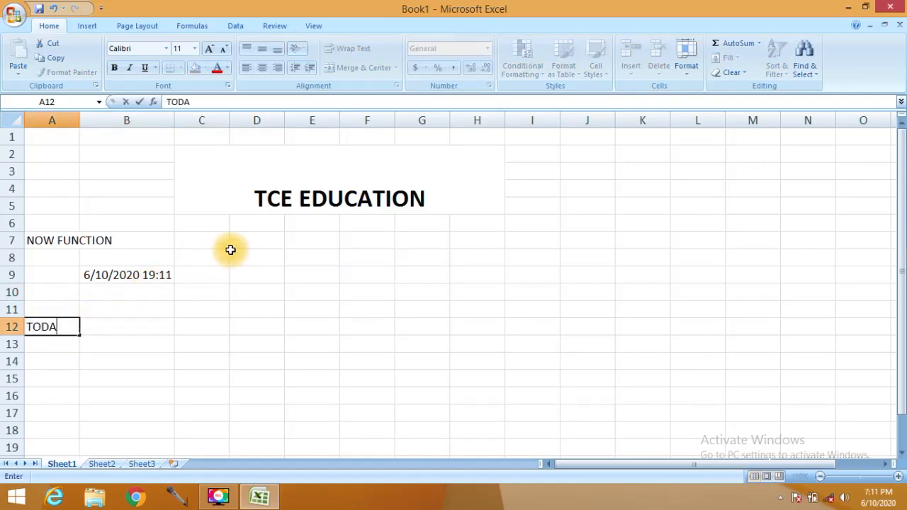
text(Y FUNCTION)
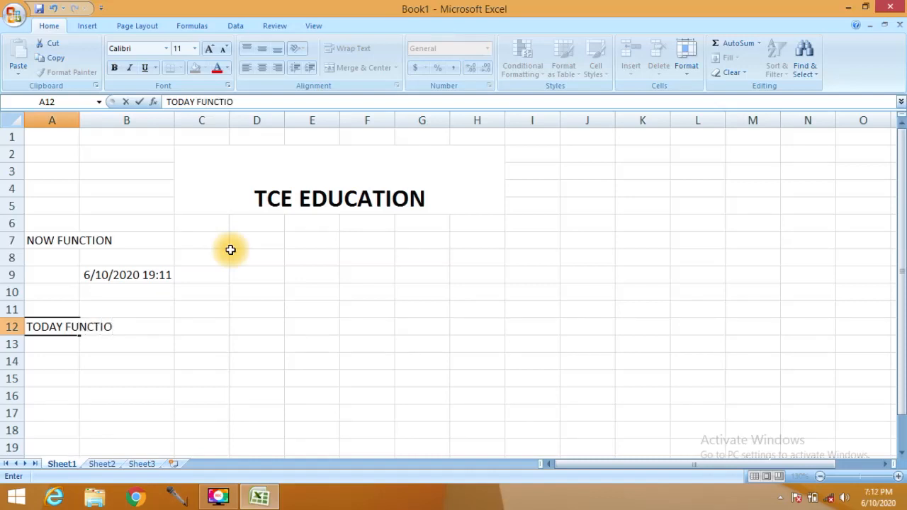
key(Return)
Enter the formula =TODAY() in cell B15 to return the current date
key(Down)
key(Down)
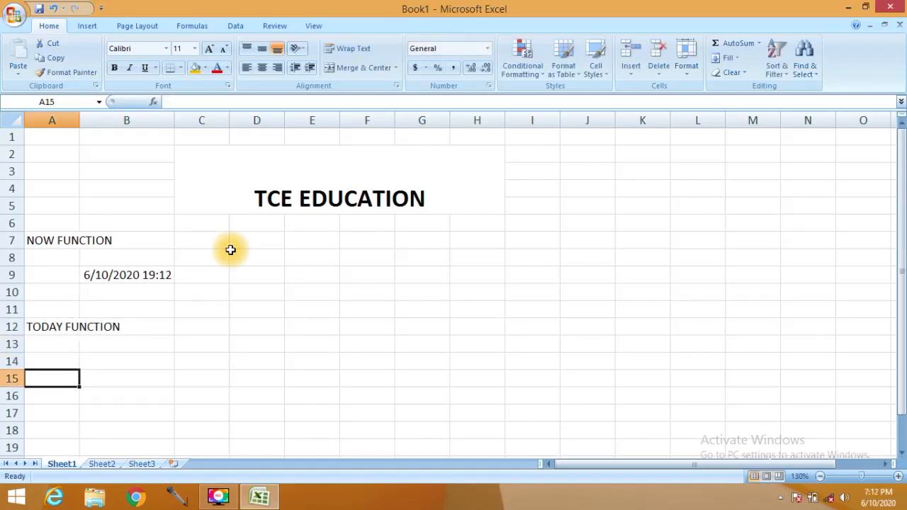
key(Right)
text(=)
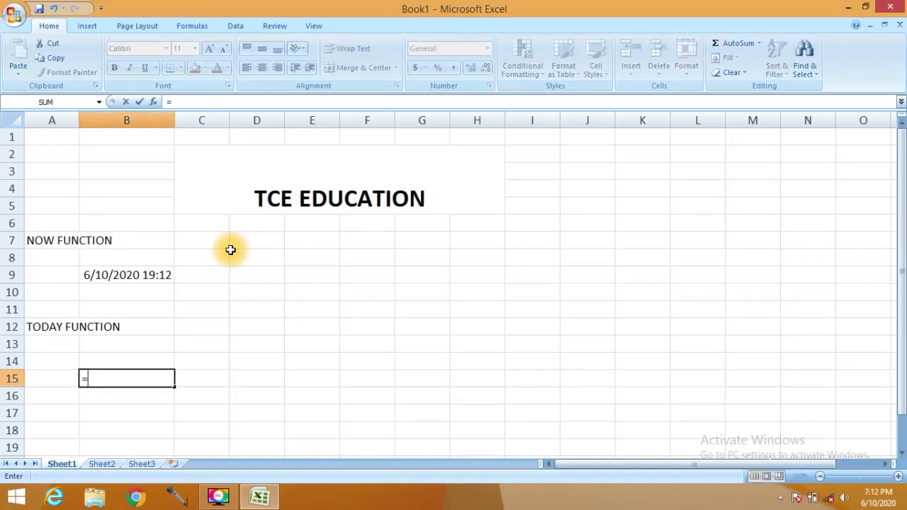
text(TOD)
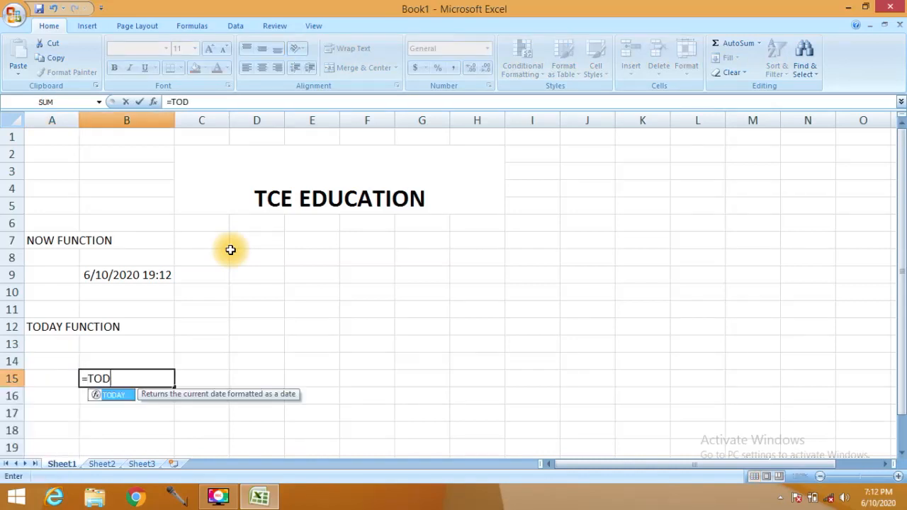
text(AY())
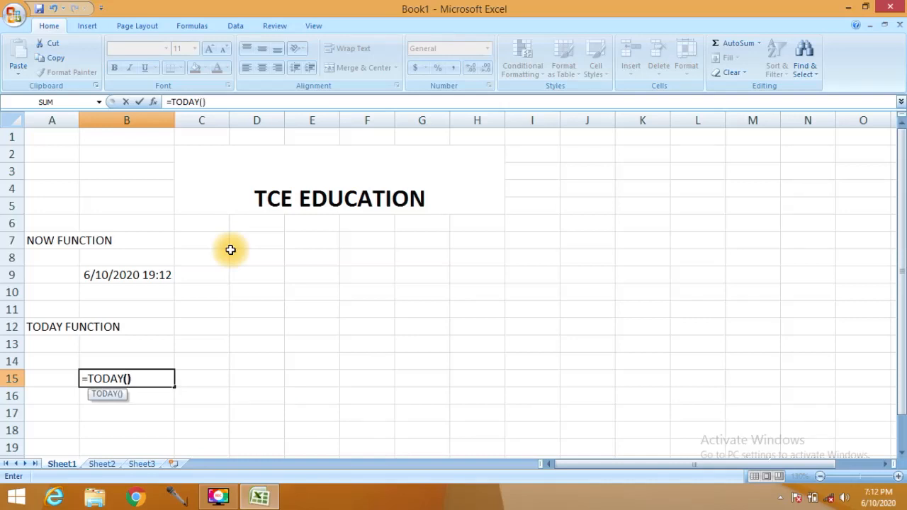
key(Return)
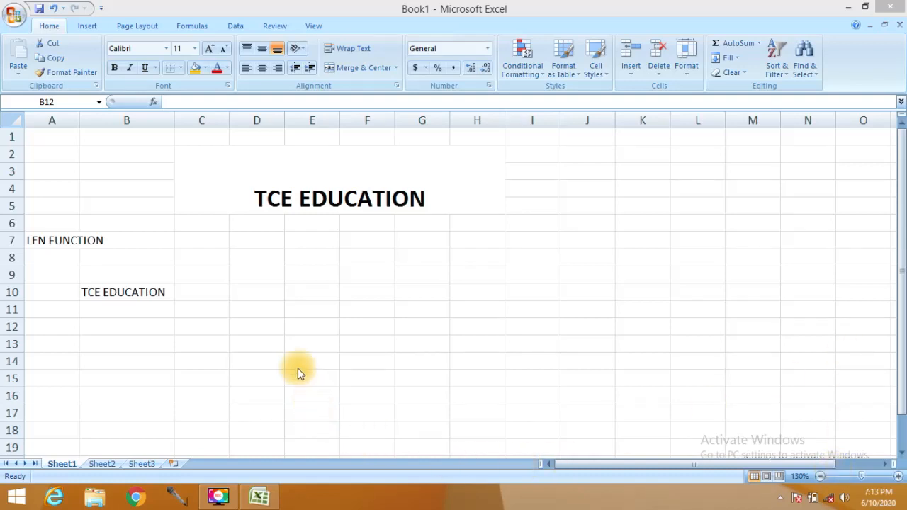
Enter the formula =LEN(B10) in cell B12 to count the characters of the text in B10
click(141, 321)
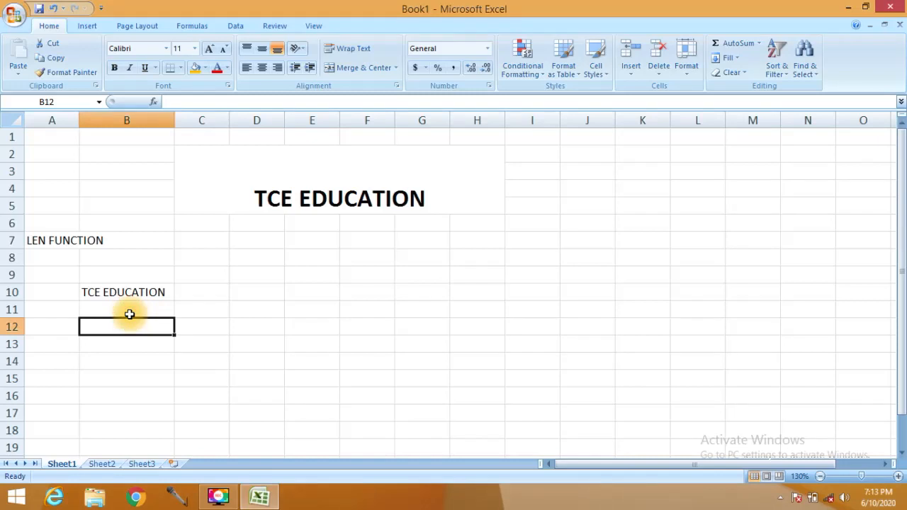
text(=)
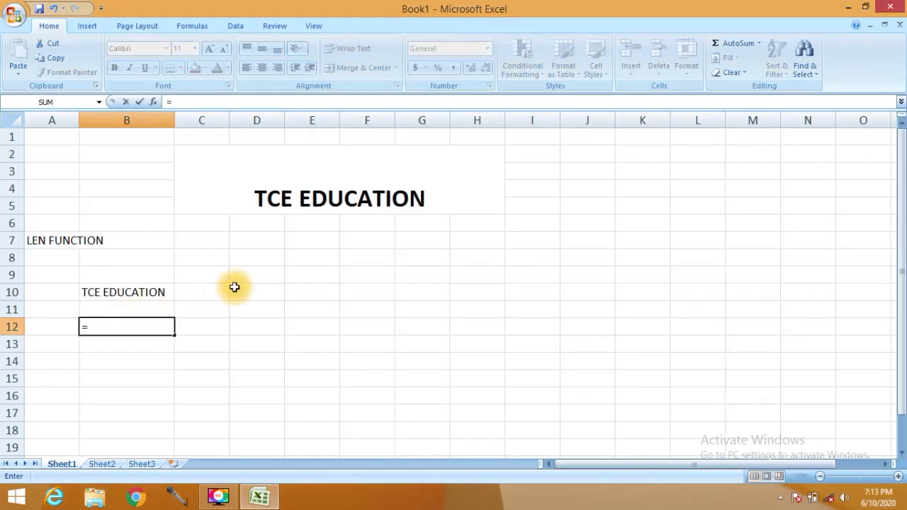
text(LEN)
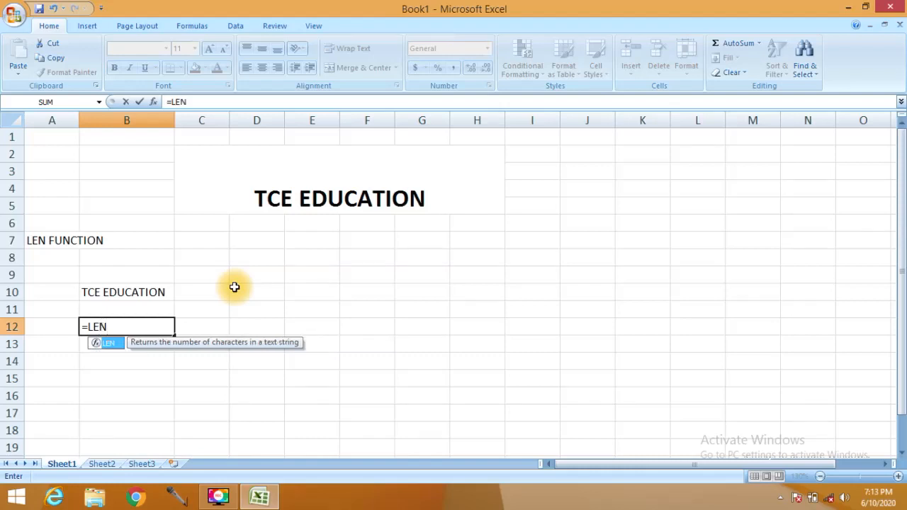
text(()
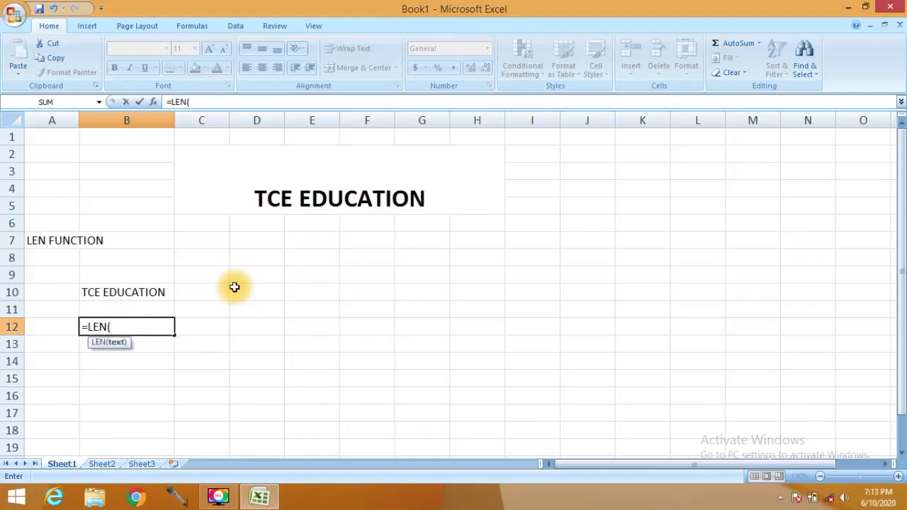
key(Up)
key(Up)
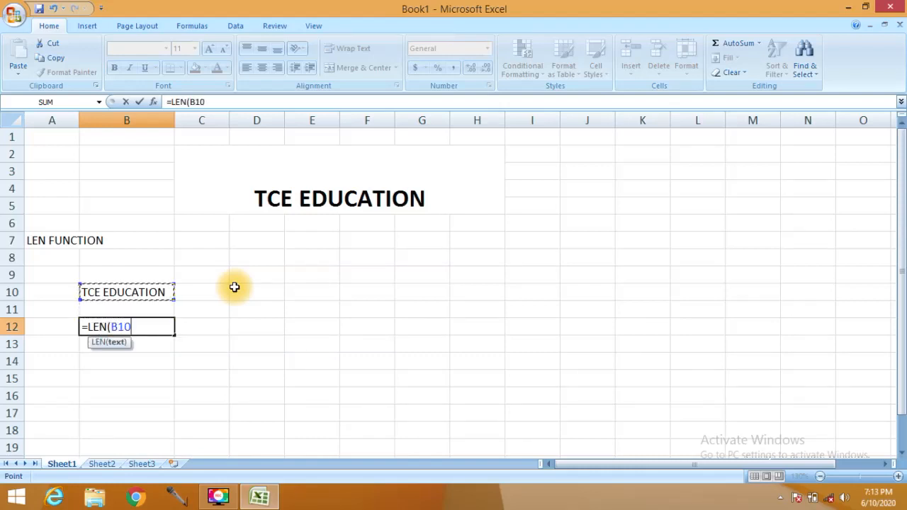
text())
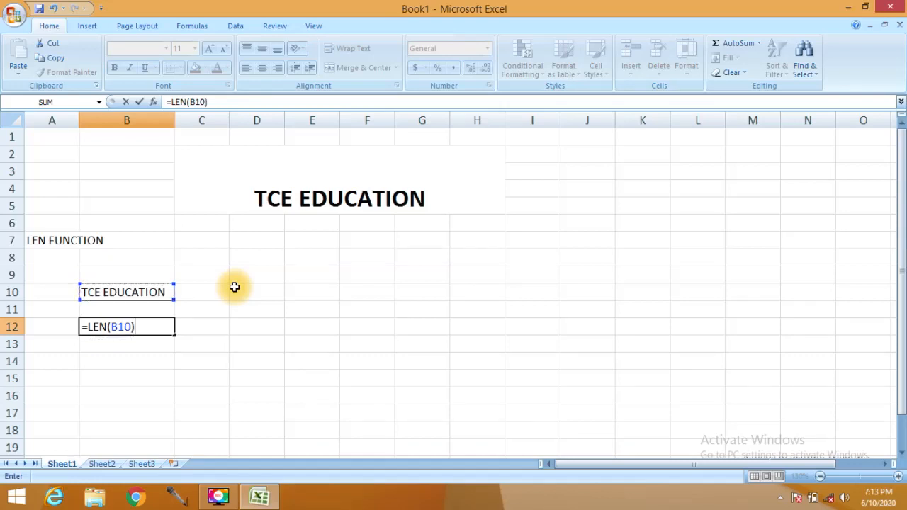
key(Return)
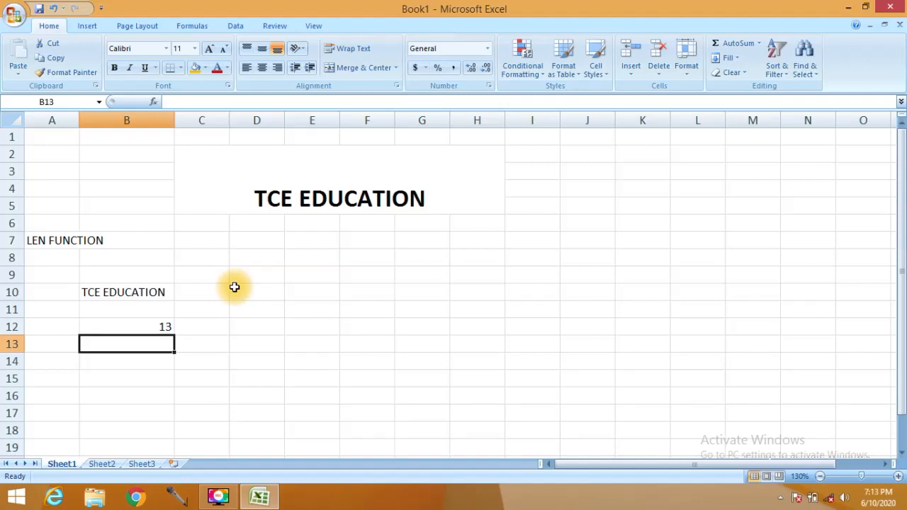
click(832, 473)
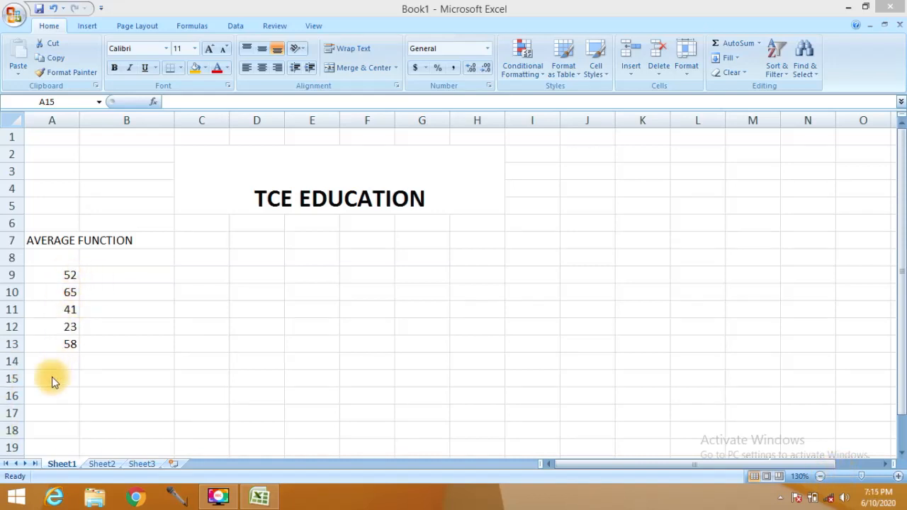
Enter an AVERAGE formula in cell A15 that averages the numbers in A9:A13
click(51, 380)
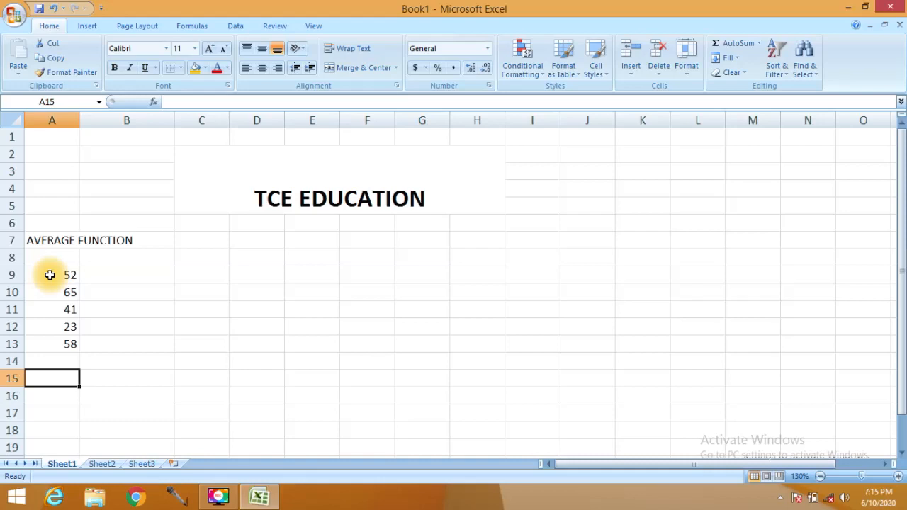
text(=)
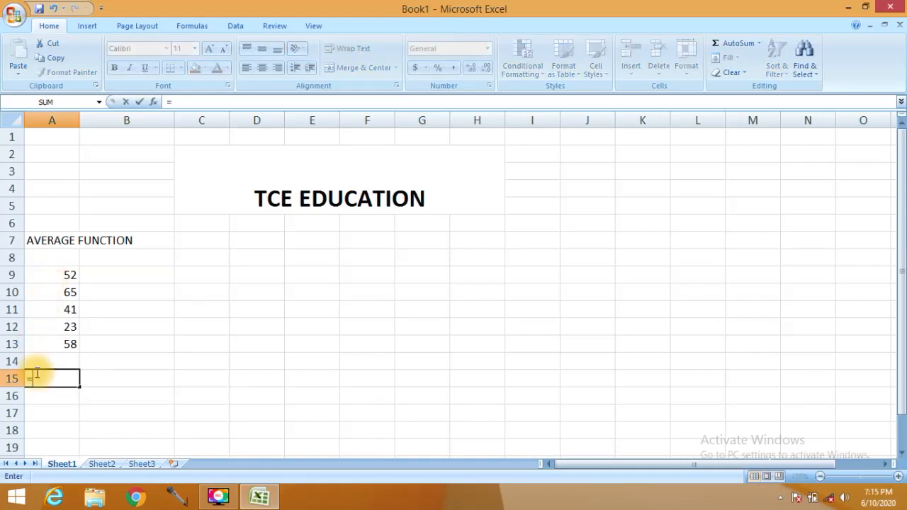
text(A)
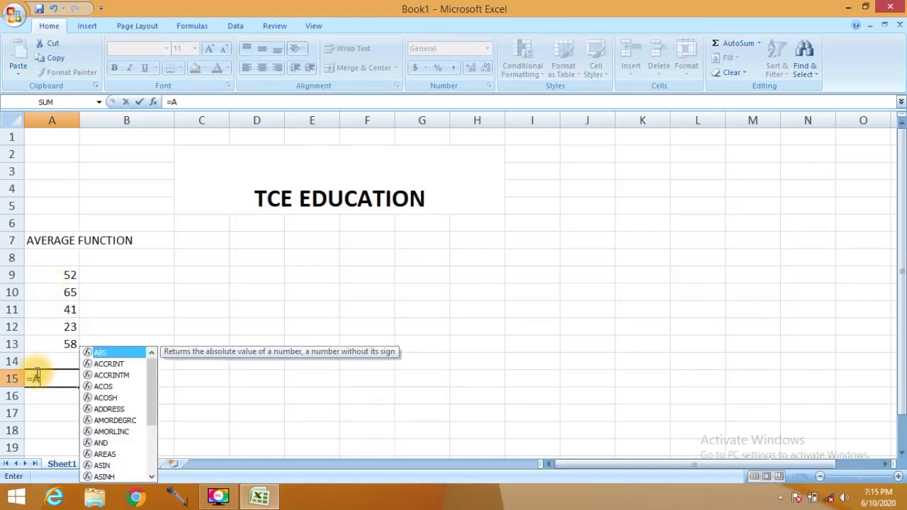
text(VERA)
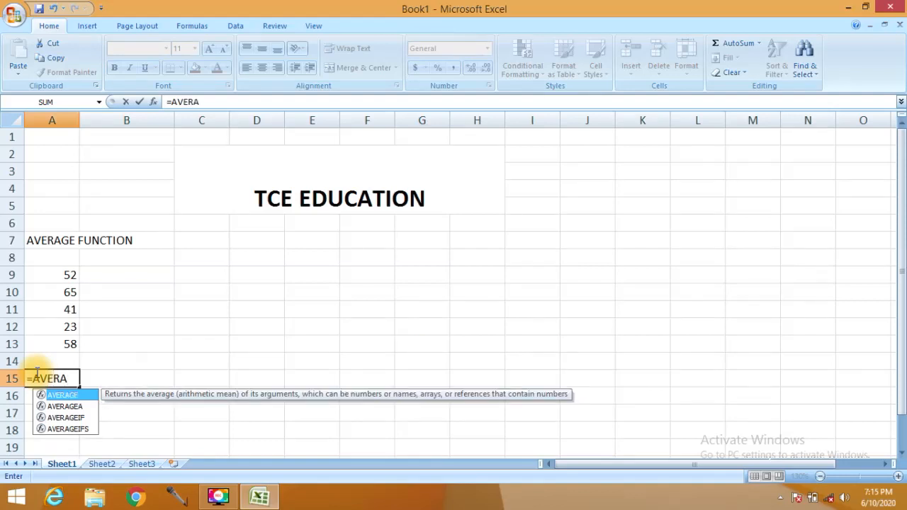
text(GE()
key(Up)
key(Up)
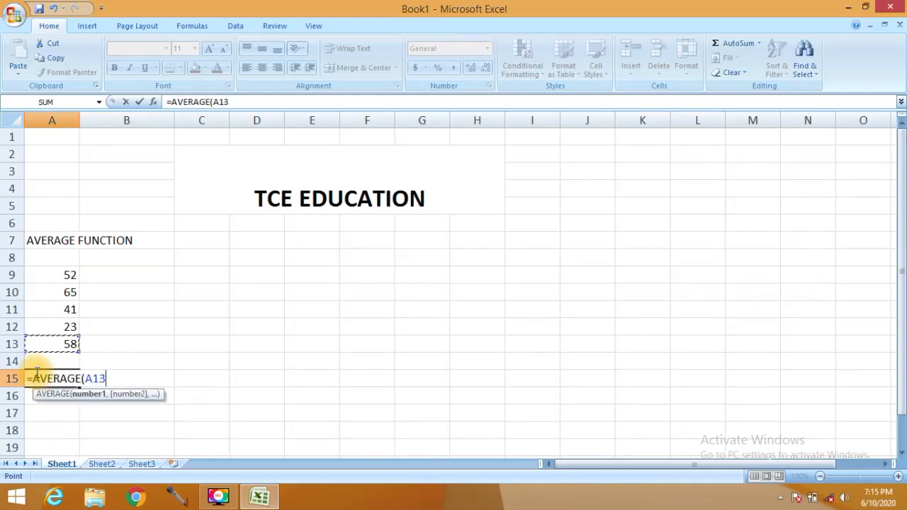
key(shift+Up)
key(shift+Up)
key(shift+Up)
key(shift+Up)
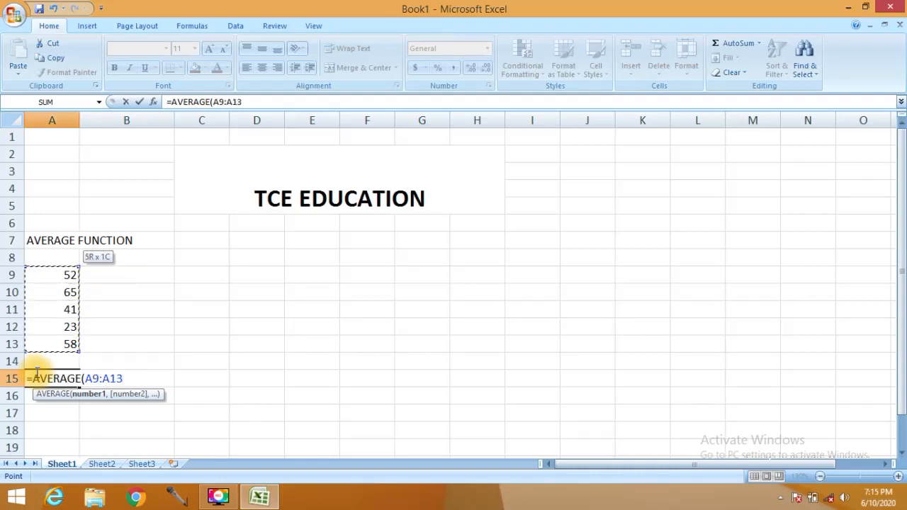
key(Return)
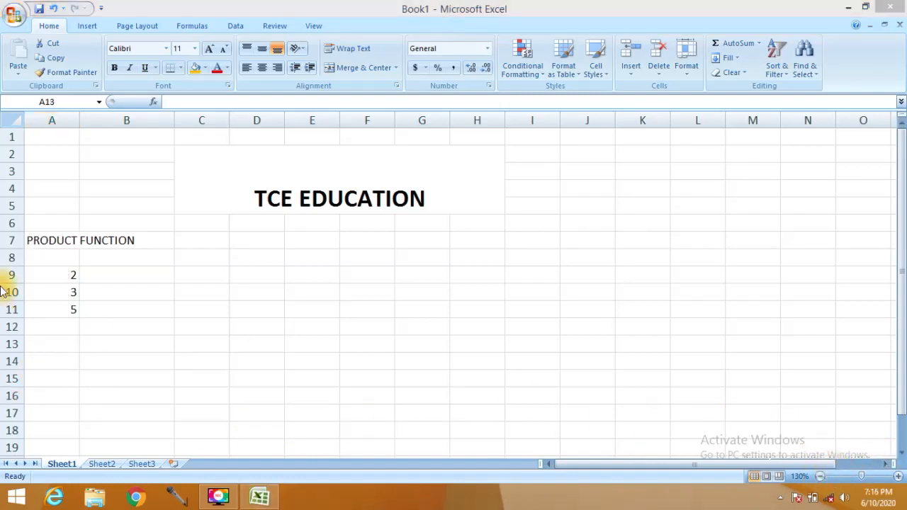
Enter a PRODUCT formula in cell A13 that multiplies the numbers in A9:A11
click(65, 340)
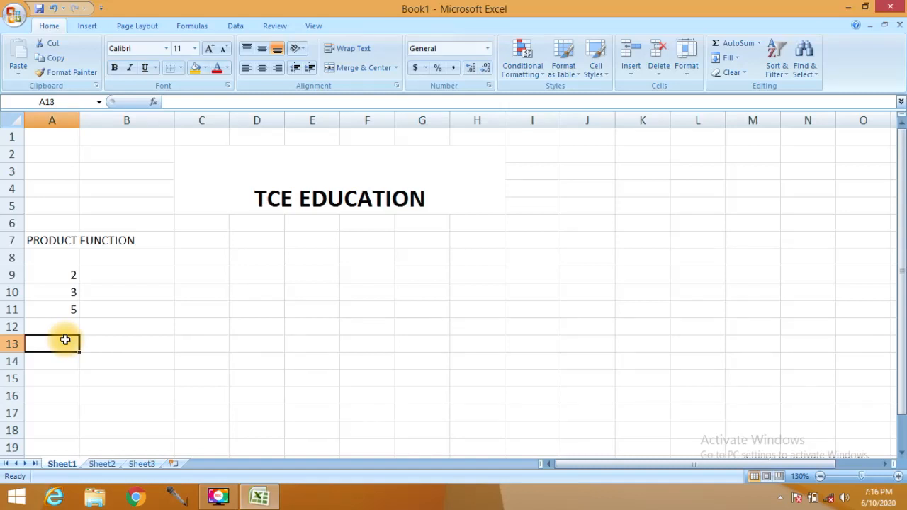
text(=)
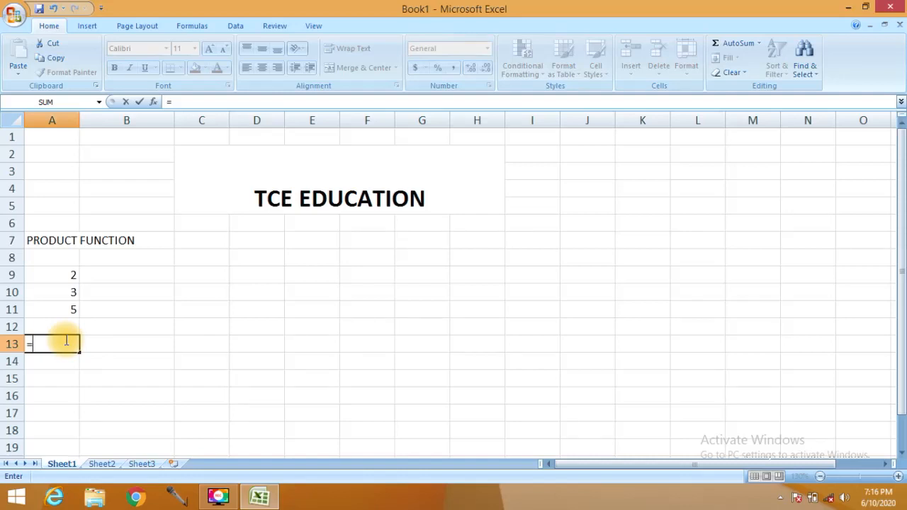
text(PRO)
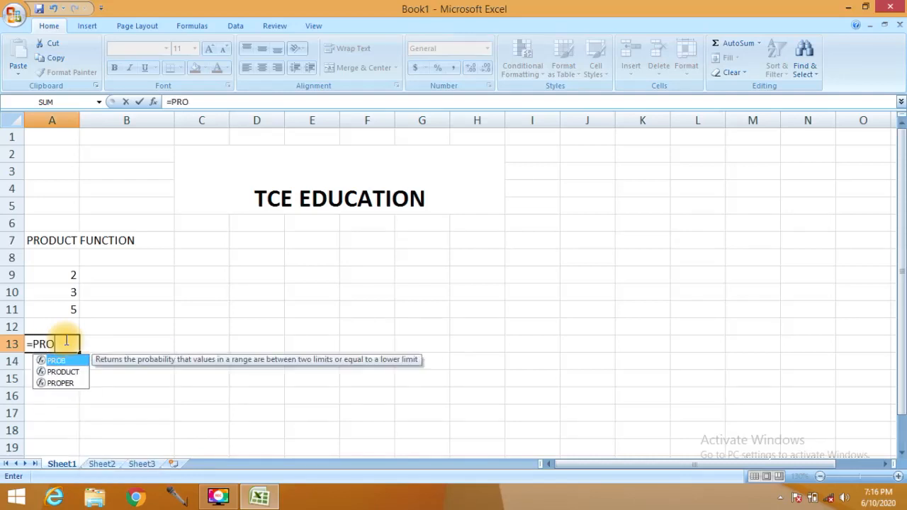
text(DUCT)
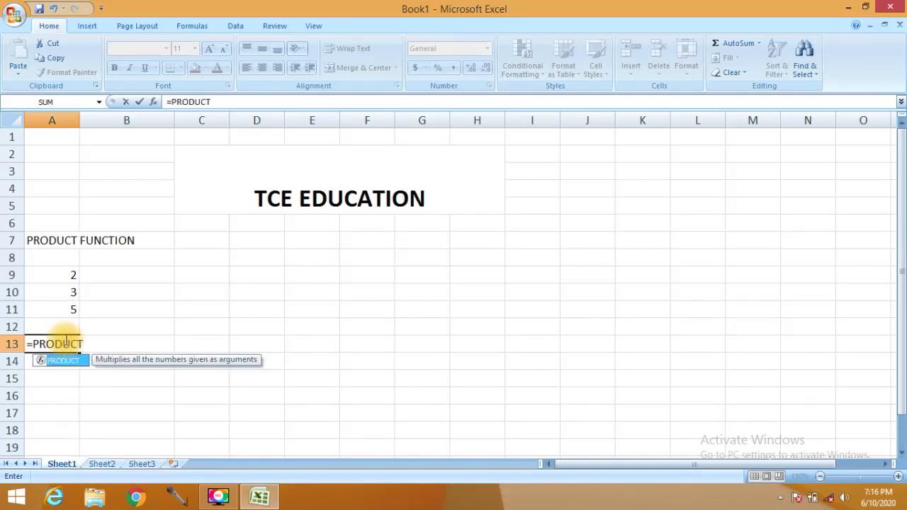
text(()
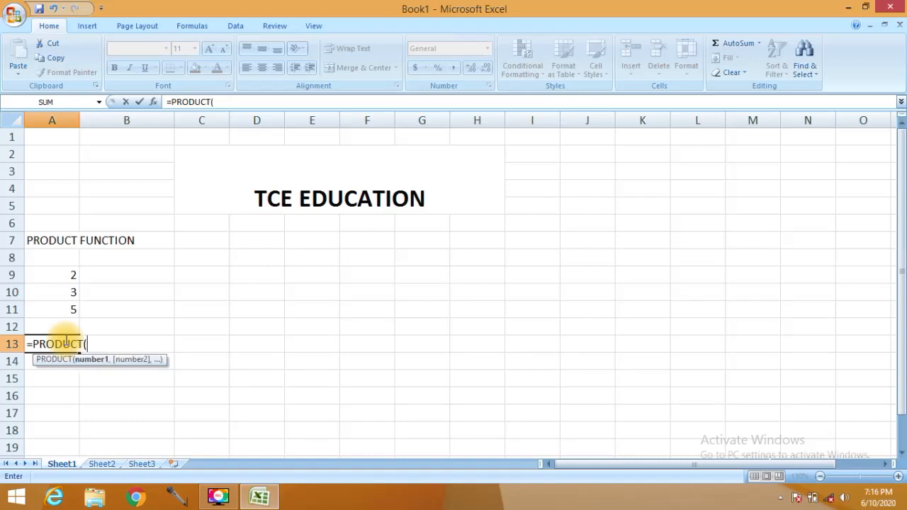
key(Up)
key(Up)
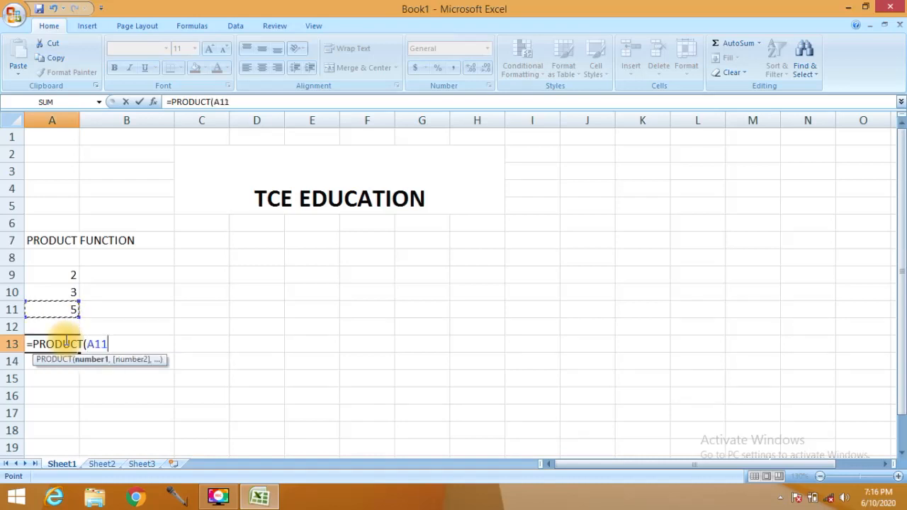
key(shift+Up)
key(shift+Up)
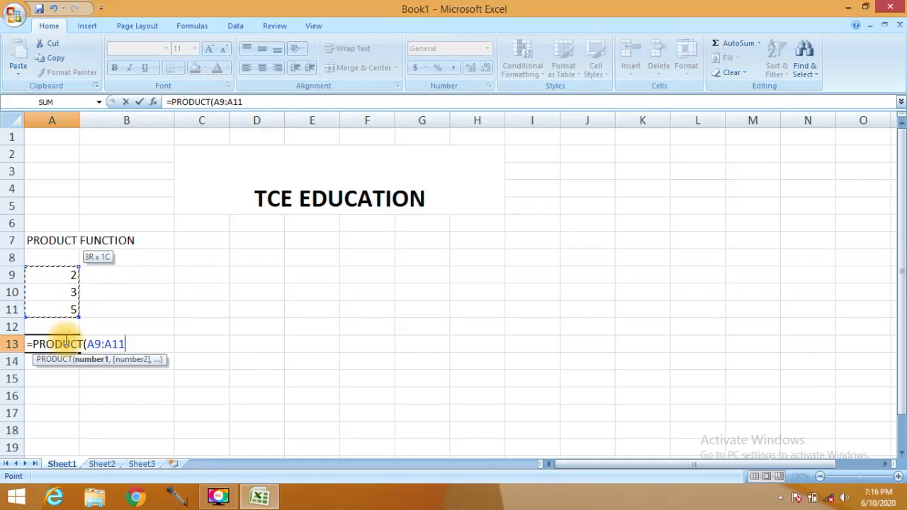
key(Return)
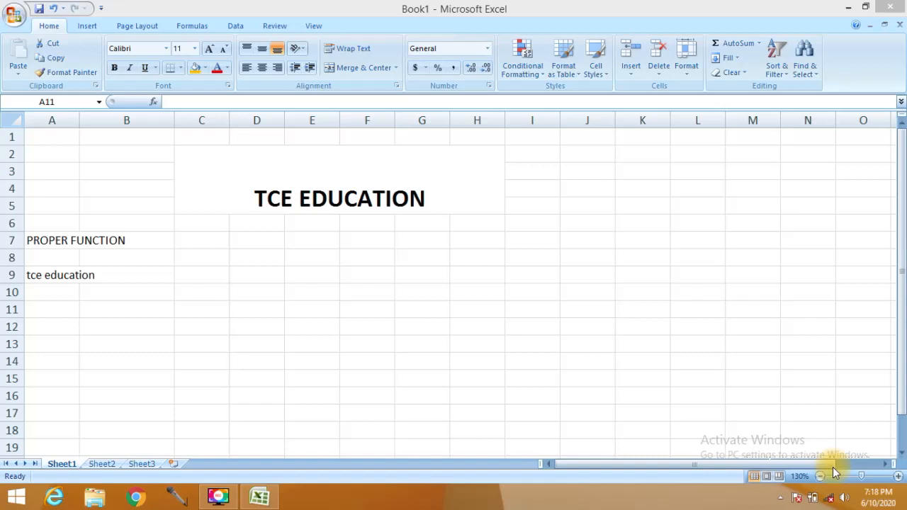
Enter the formula =PROPER(A9) in cell A11 to convert the text in A9 to proper case
click(55, 310)
text(=)
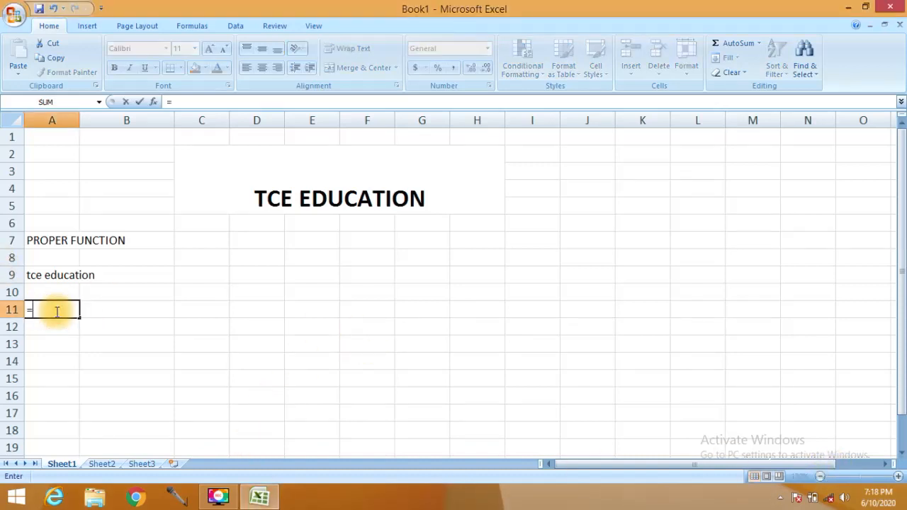
text(PR)
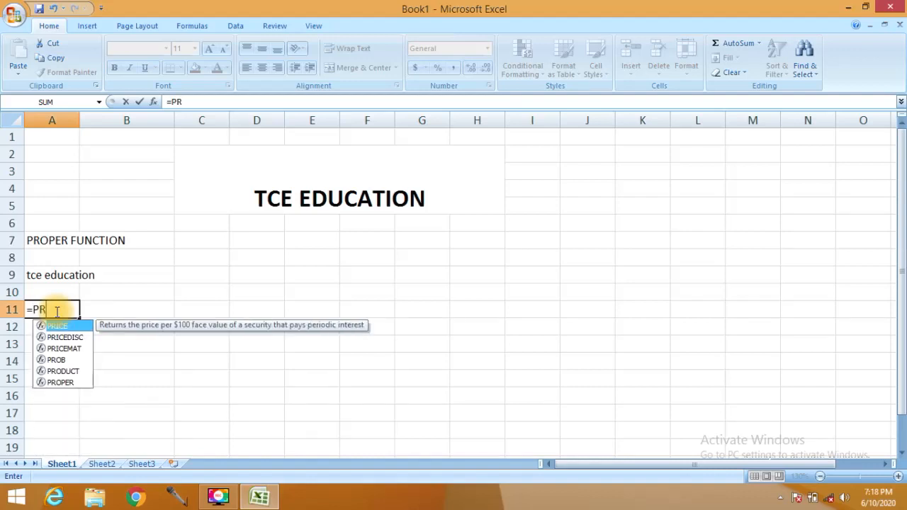
text(OPER)
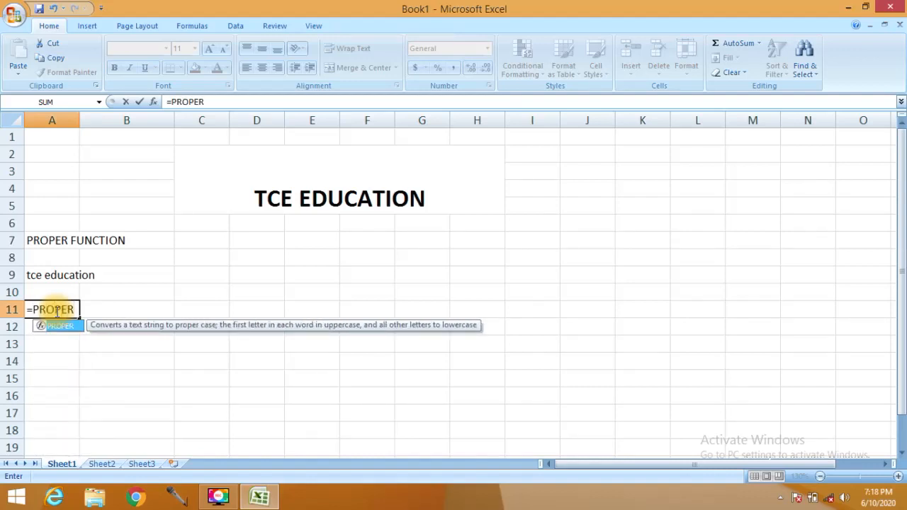
text(()
key(Up)
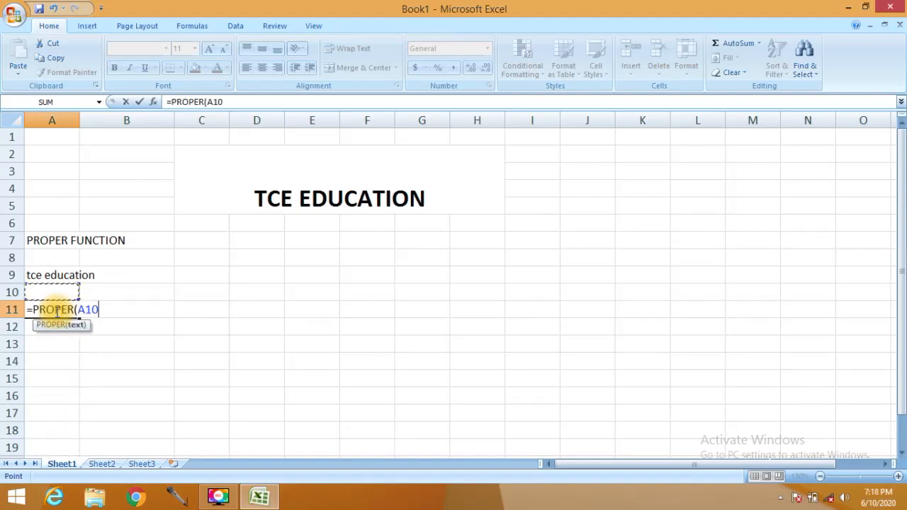
key(Up)
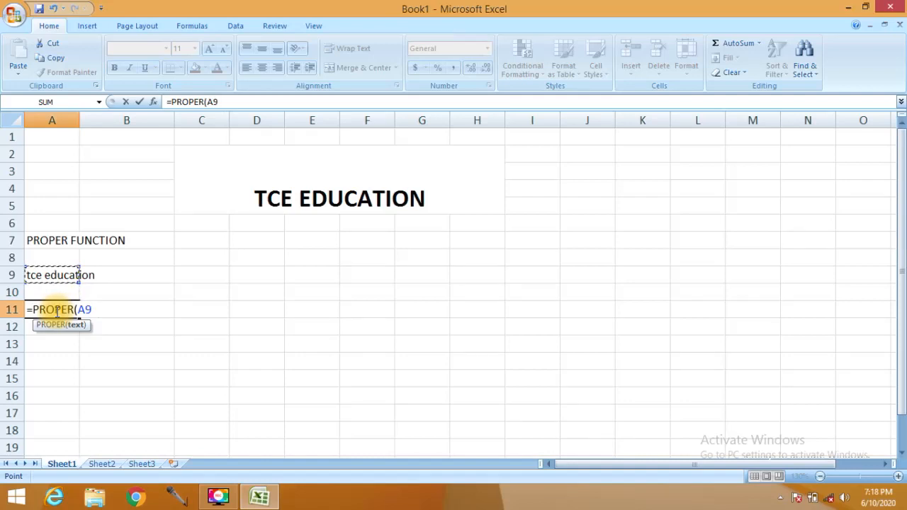
text())
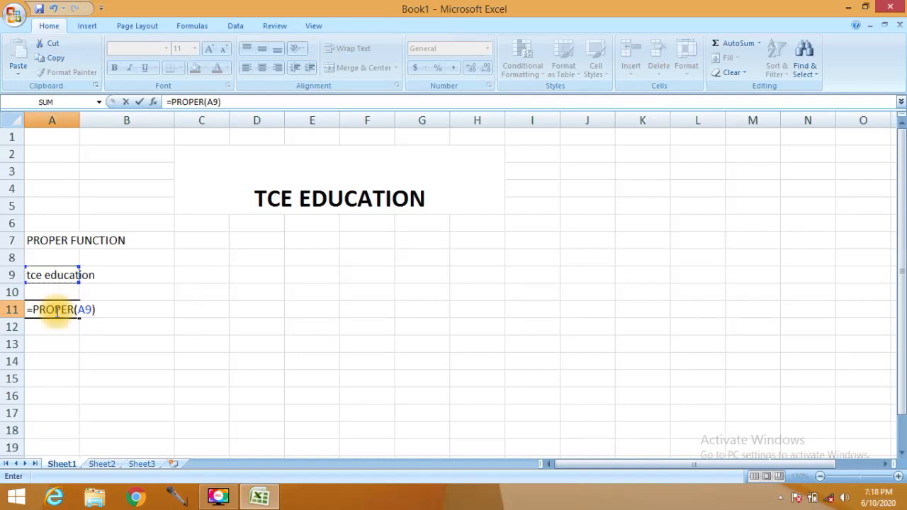
key(Return)
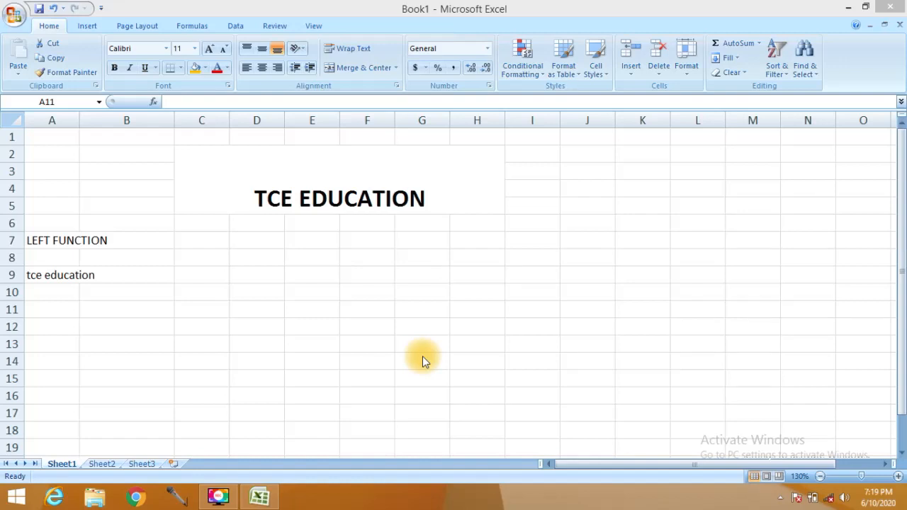
Enter a LEFT formula in cell A11 that returns the first 3 characters of the text in A9
click(57, 308)
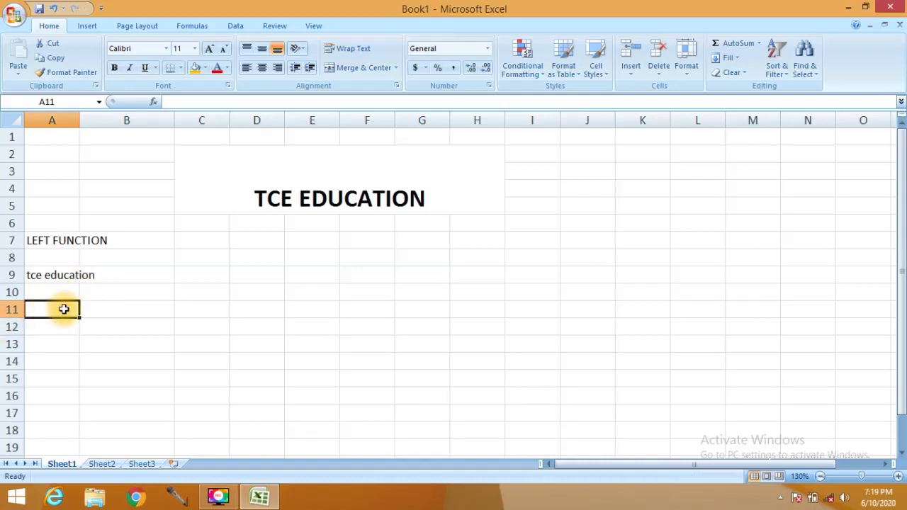
text(=L)
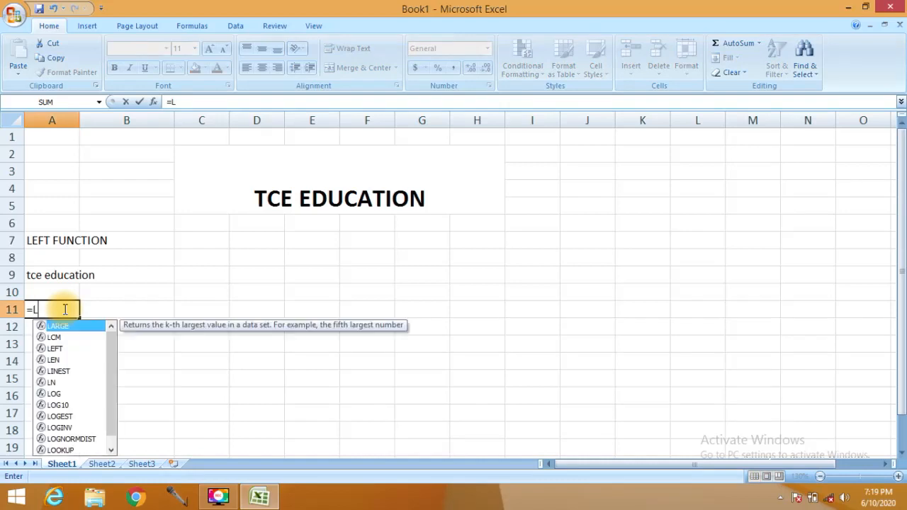
text(EFT()
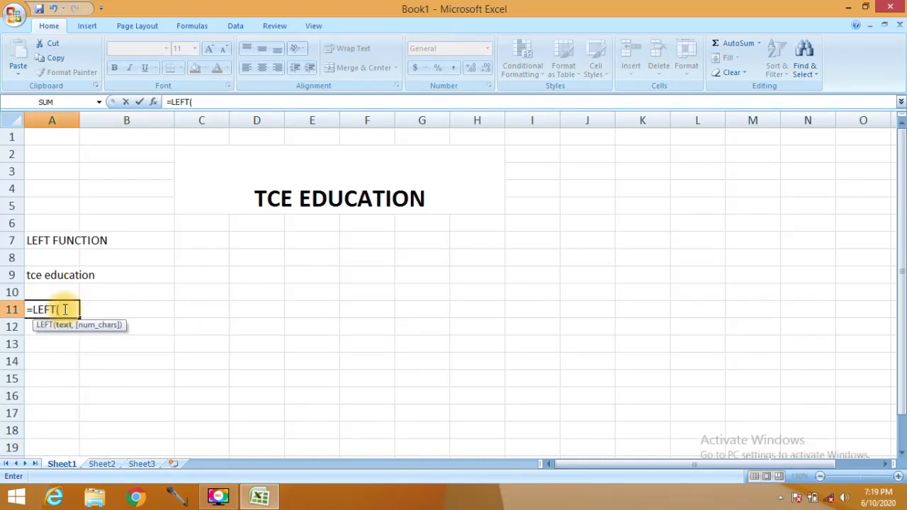
key(Up)
key(Up)
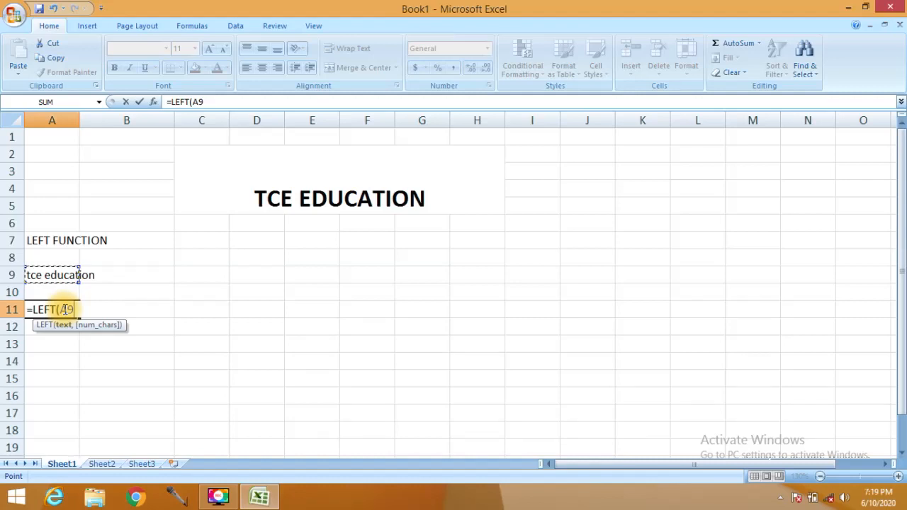
text(,3)
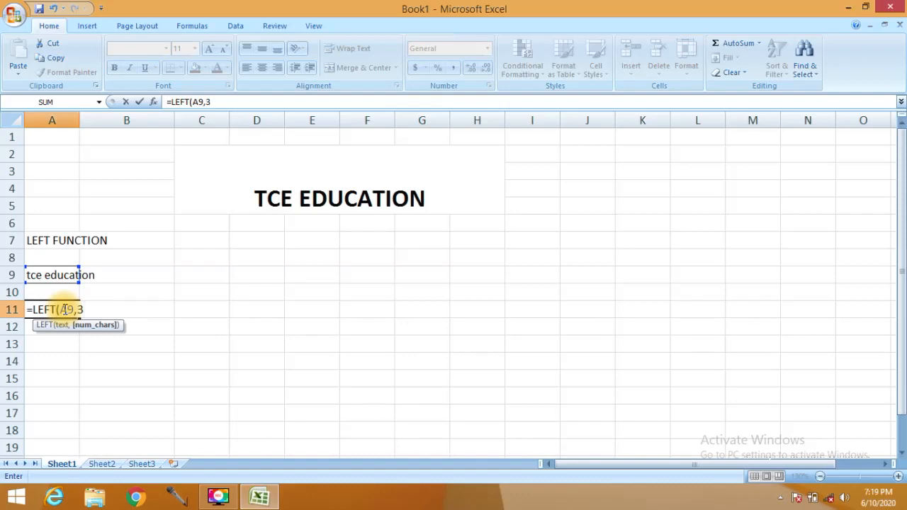
key(Return)
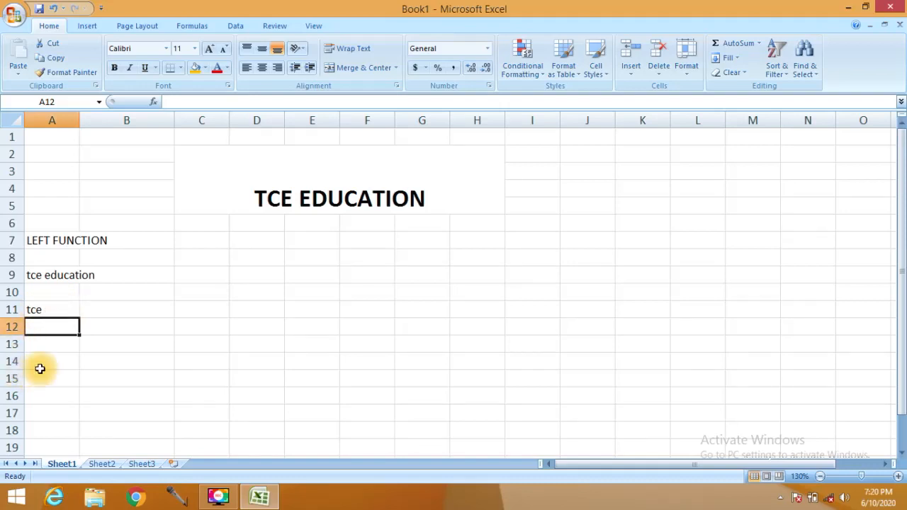
Enter the heading RIGHT FUNCTION in cell A14
click(53, 361)
text(R)
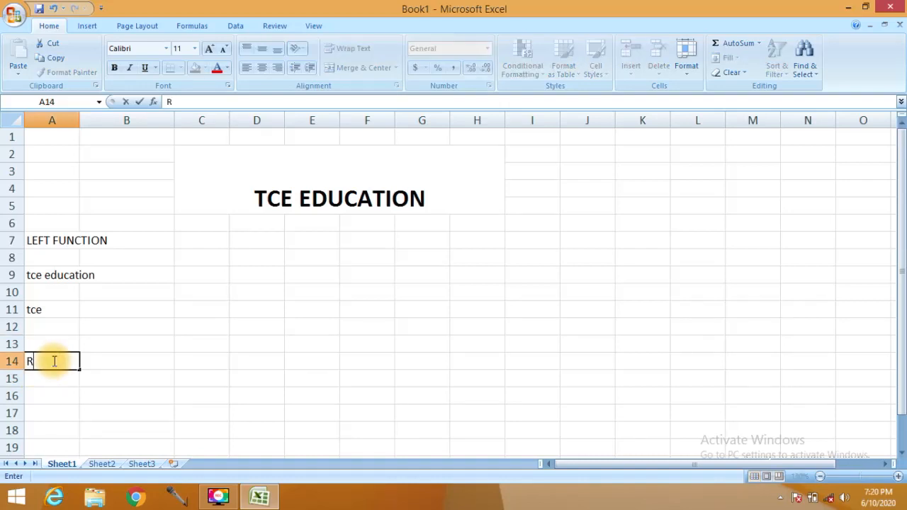
text(IGHT FUNCTION)
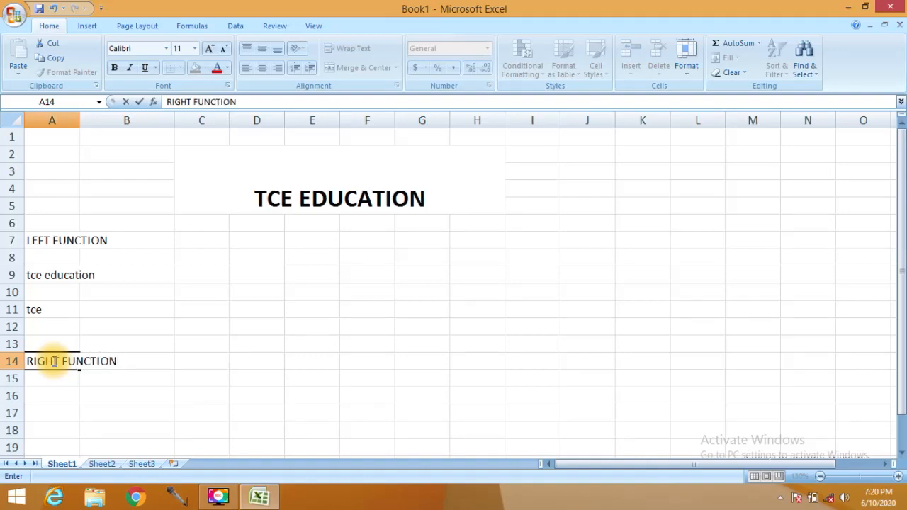
click(54, 361)
key(Return)
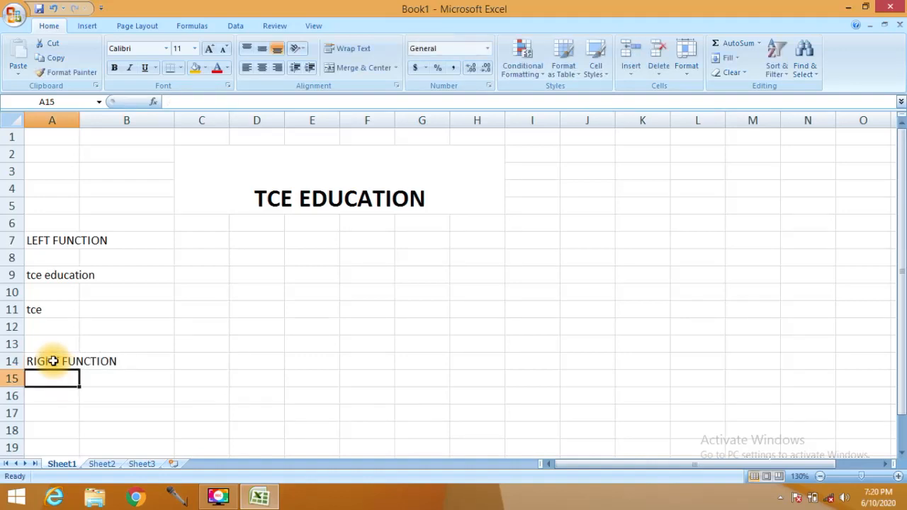
Copy the sample text "tce education" from cell A9 into cell A16
key(Up)
key(Up)
key(Up)
key(Up)
key(Up)
key(Up)
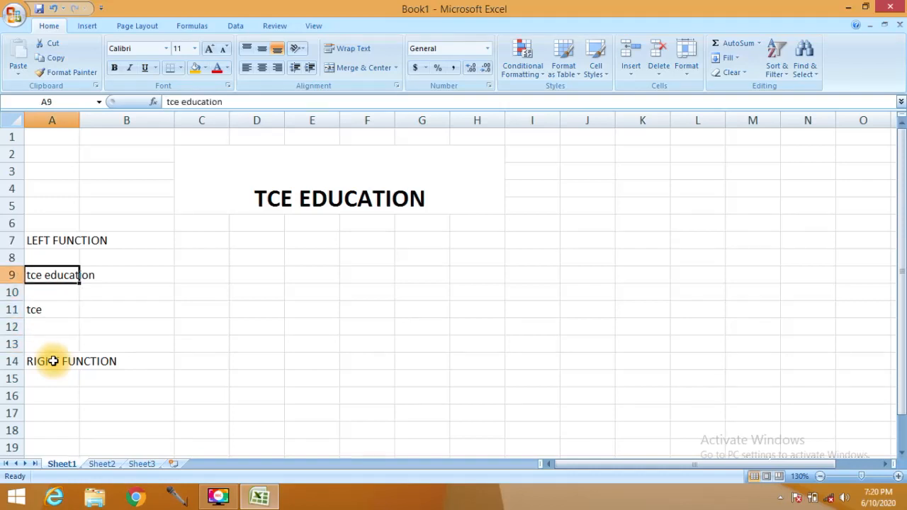
key(ctrl+c)
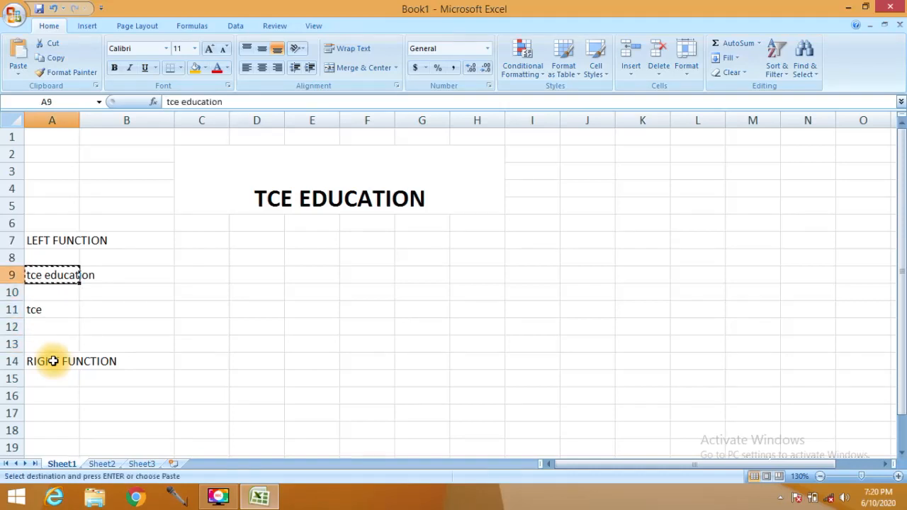
key(Down)
key(Down)
key(Down)
key(Down)
key(Down)
key(Down)
key(Down)
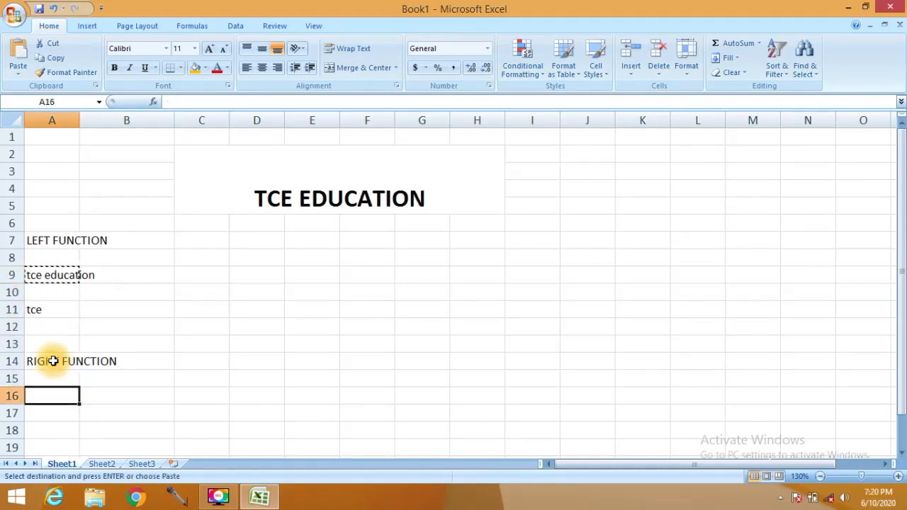
key(Return)
Enter the formula =RIGHT(A16,9) in cell A18 to extract the last 9 characters of the text in A16
key(Down)
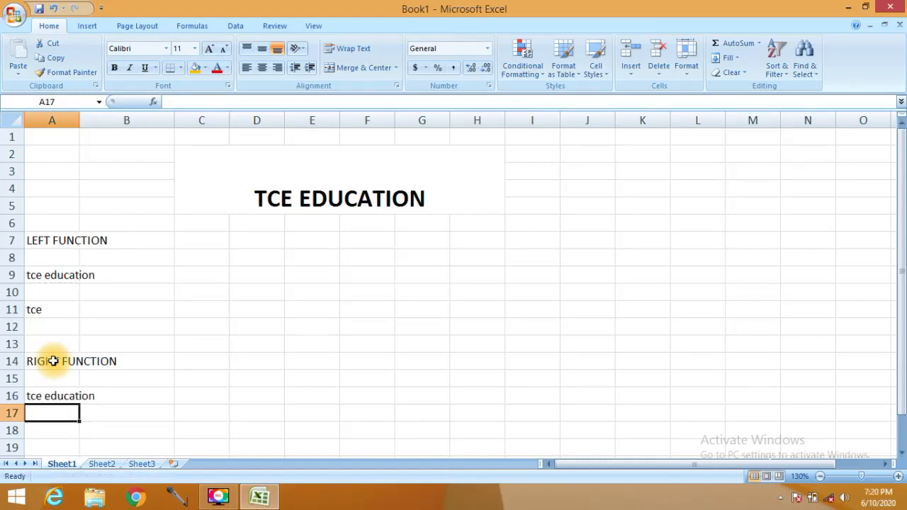
key(Down)
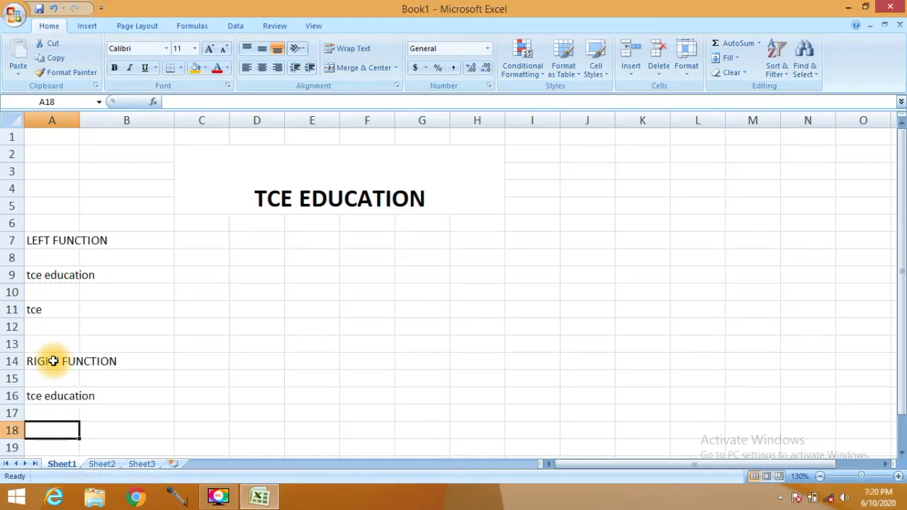
text(=)
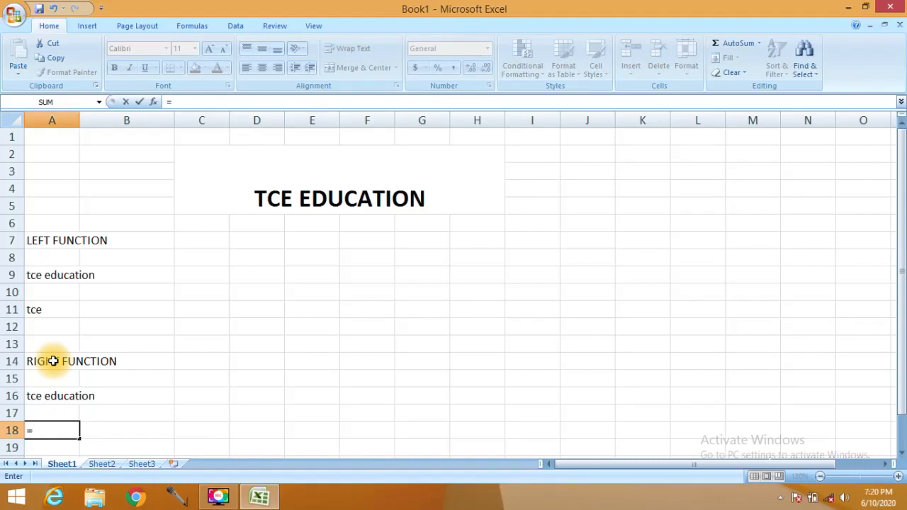
text(RIGHT()
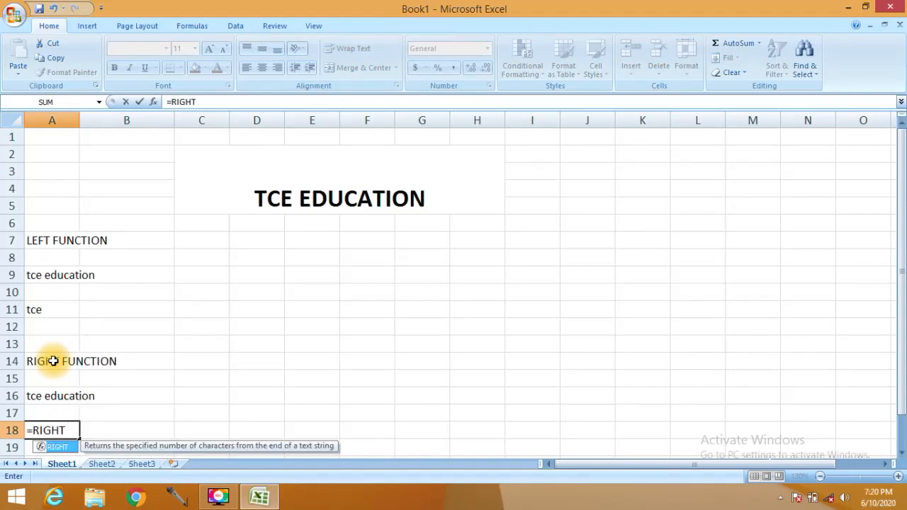
key(Up)
key(Up)
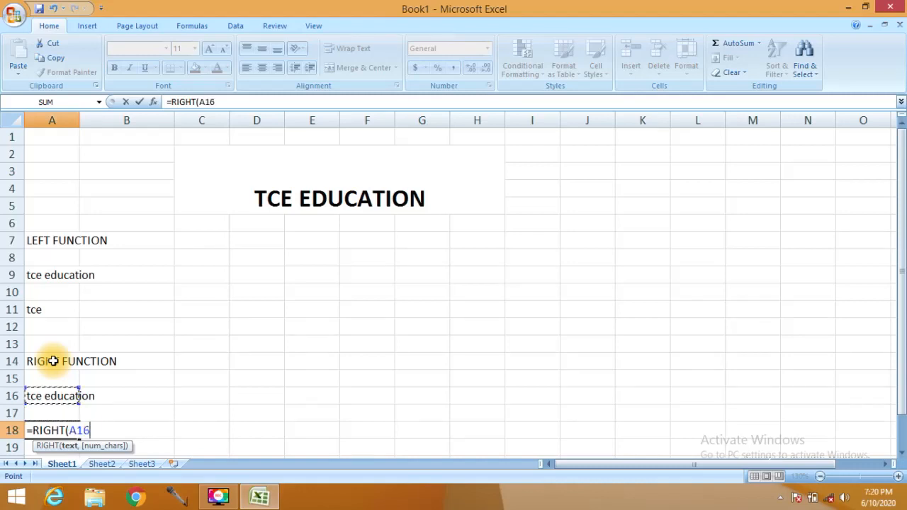
text(,)
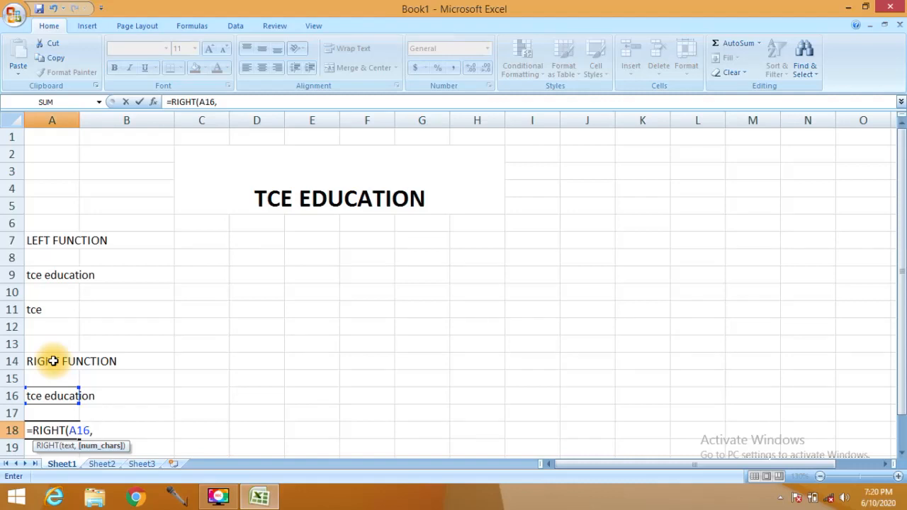
text(9))
key(Return)
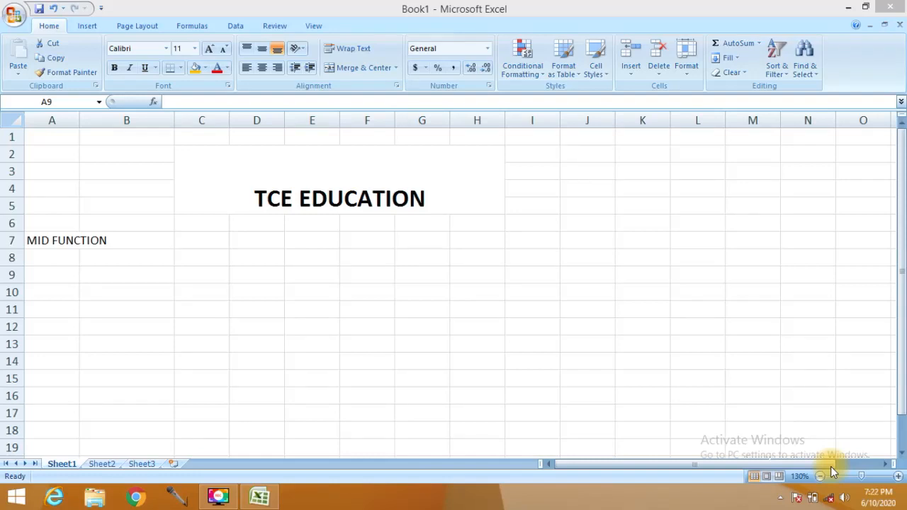
Enter the sample text TCE EDUCATION in cell B9 under the MID FUNCTION heading
click(89, 273)
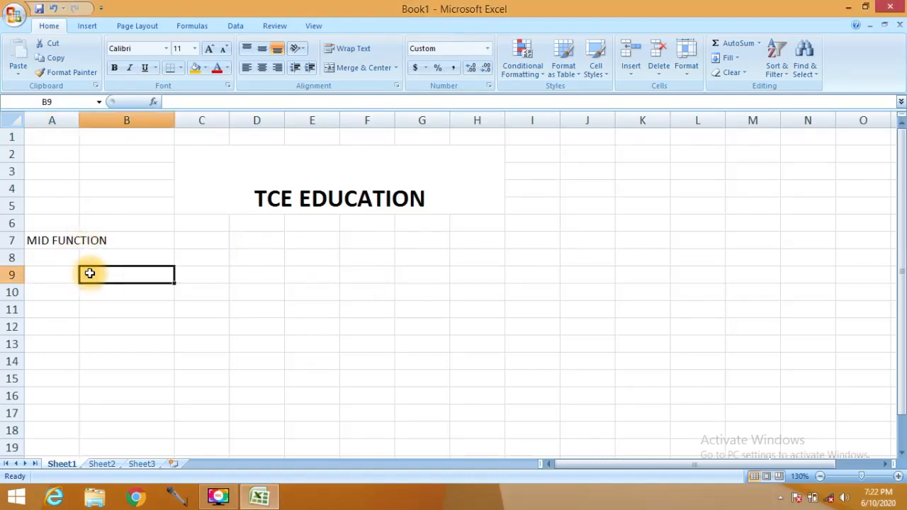
text(TCE ED)
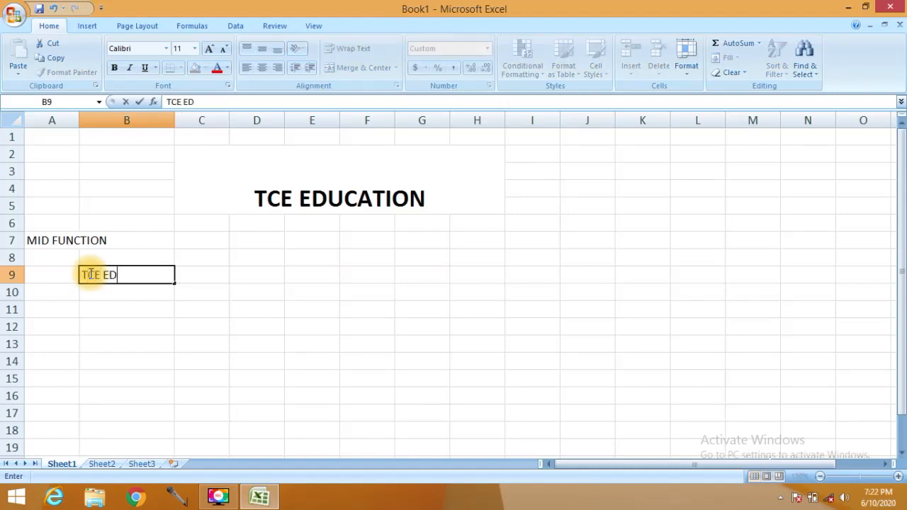
text(UCATION)
key(Return)
key(Return)
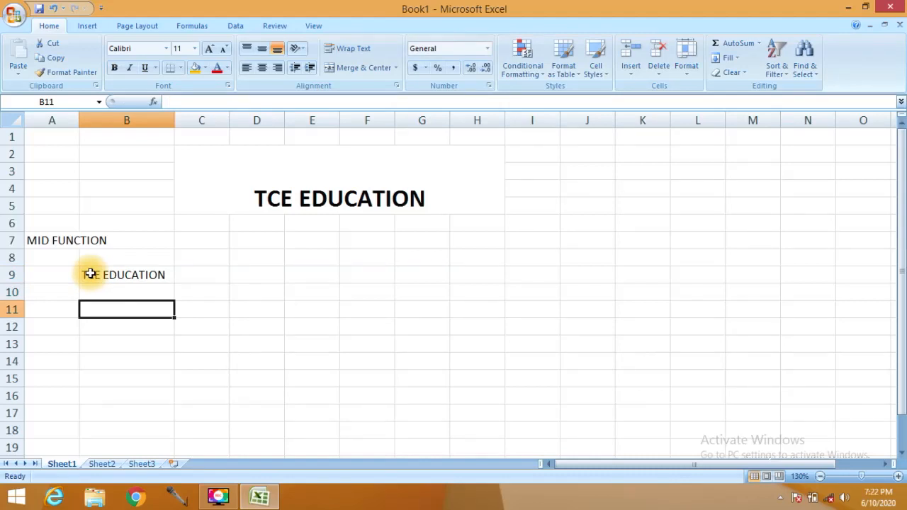
Enter the formula =MID(B9,4,5) in cell B11 to extract 5 characters of B9 starting at position 4
text(=MID)
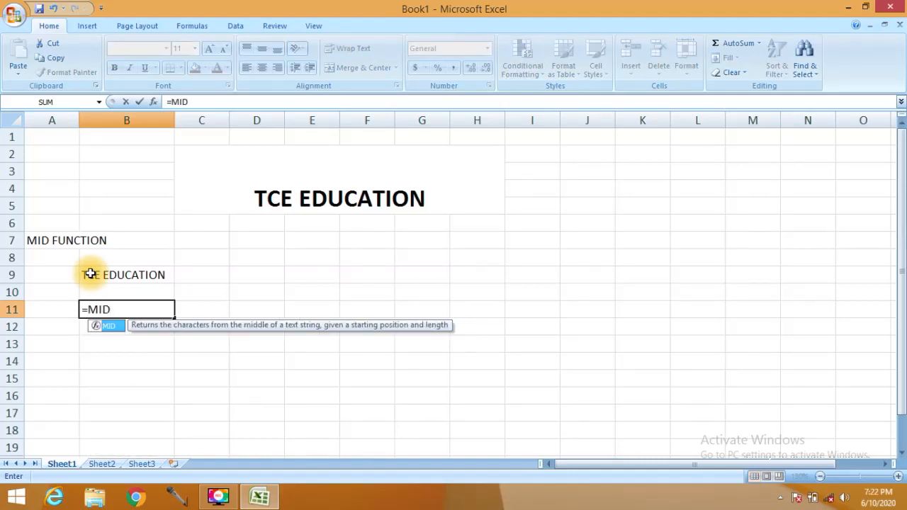
text(()
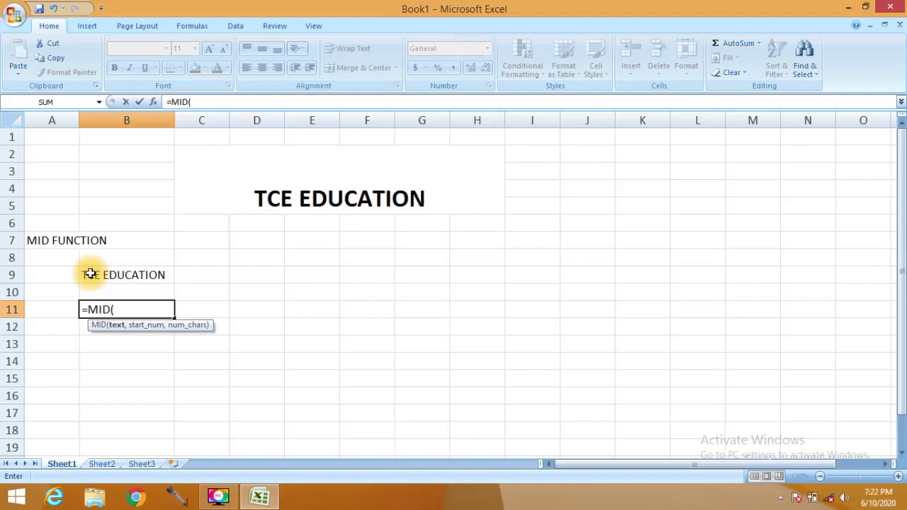
click(91, 274)
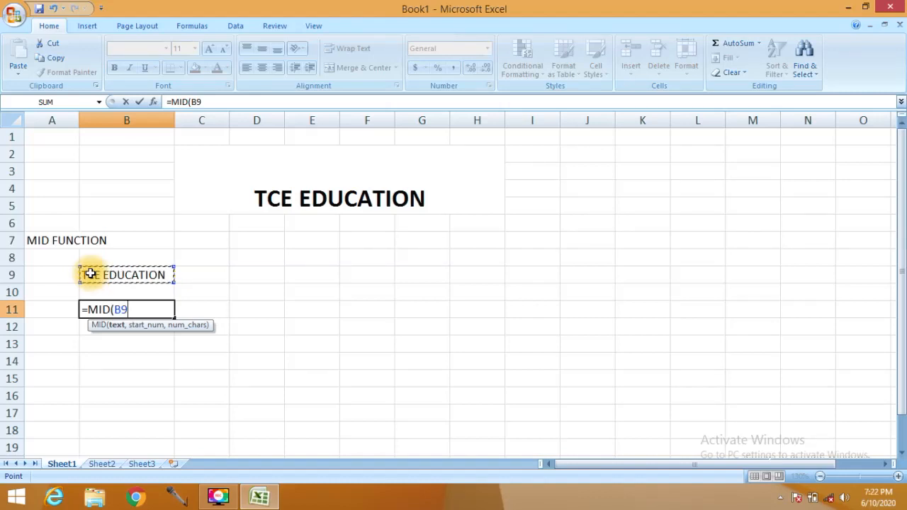
text(,)
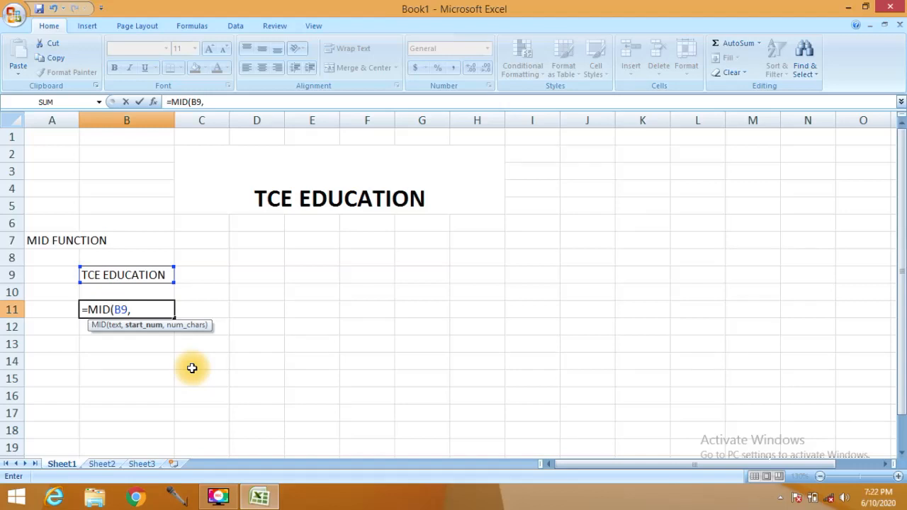
text(4,)
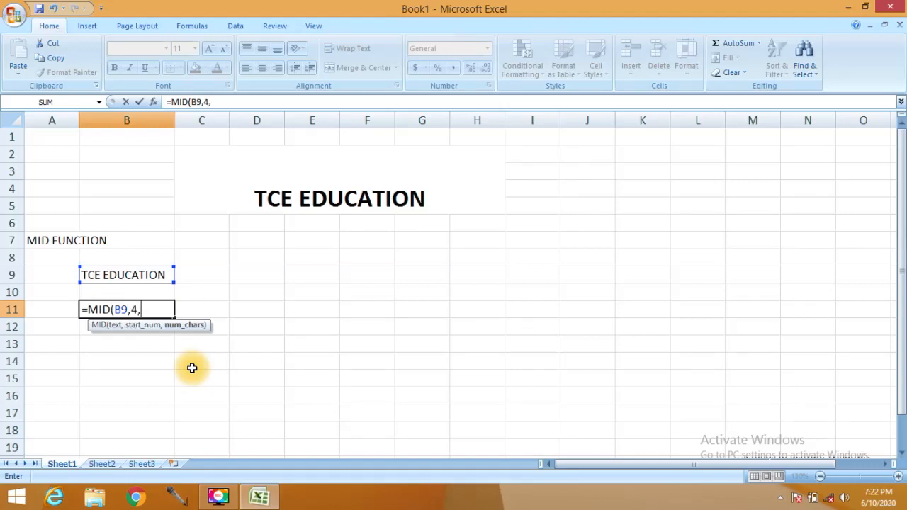
text(5))
key(Return)
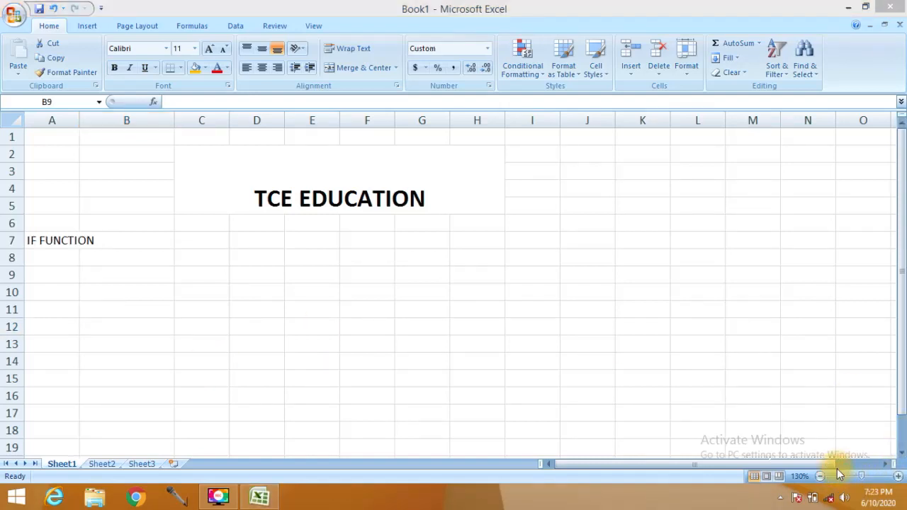
click(101, 276)
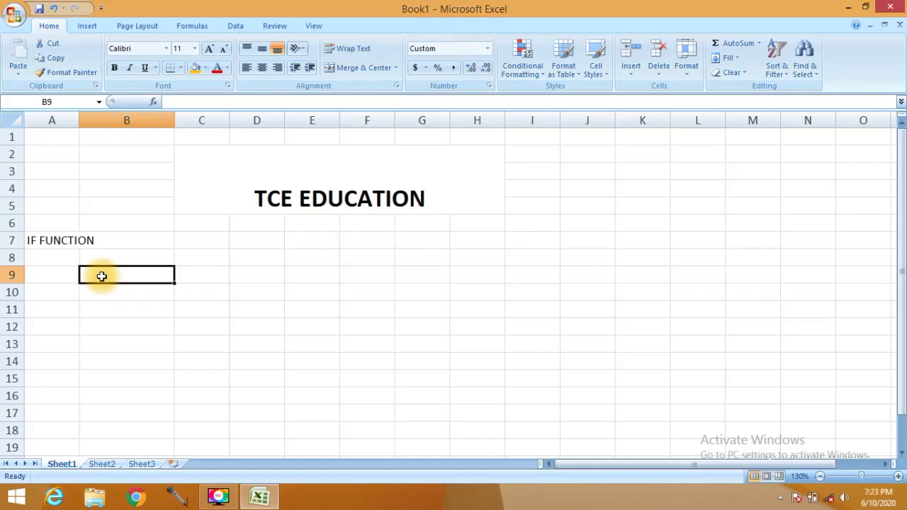
text(=I)
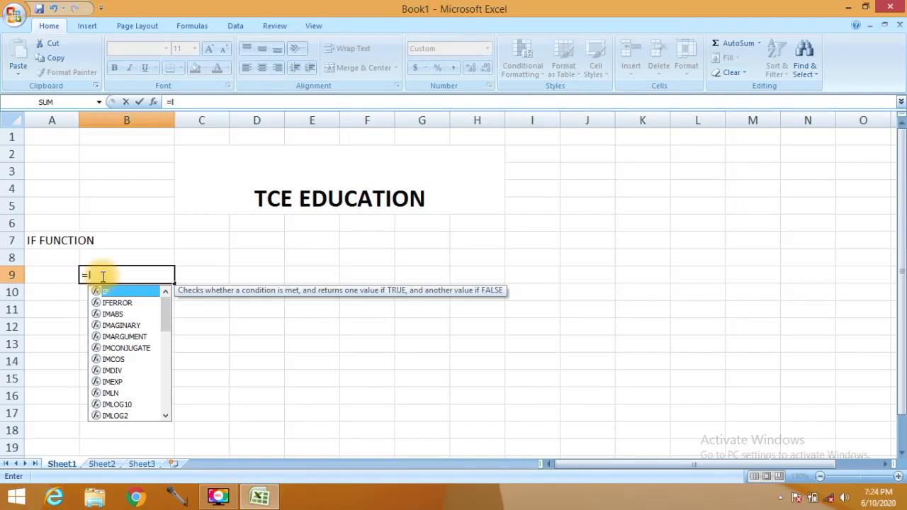
key(Escape)
key(Escape)
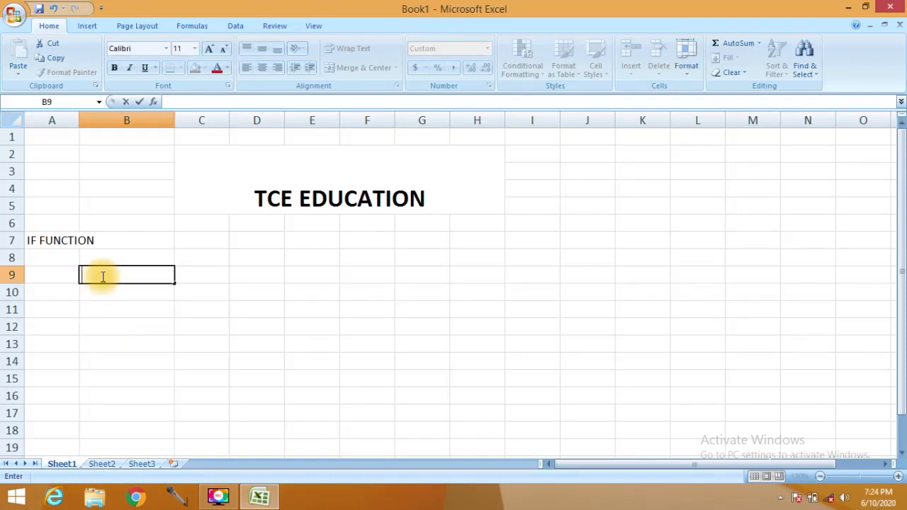
Enter the text "CREAT A FORMULA TO CHECK USER CAN VOTE OR NOT" in cell B9 under the IF FUNCTION heading
text(CREAT A FO)
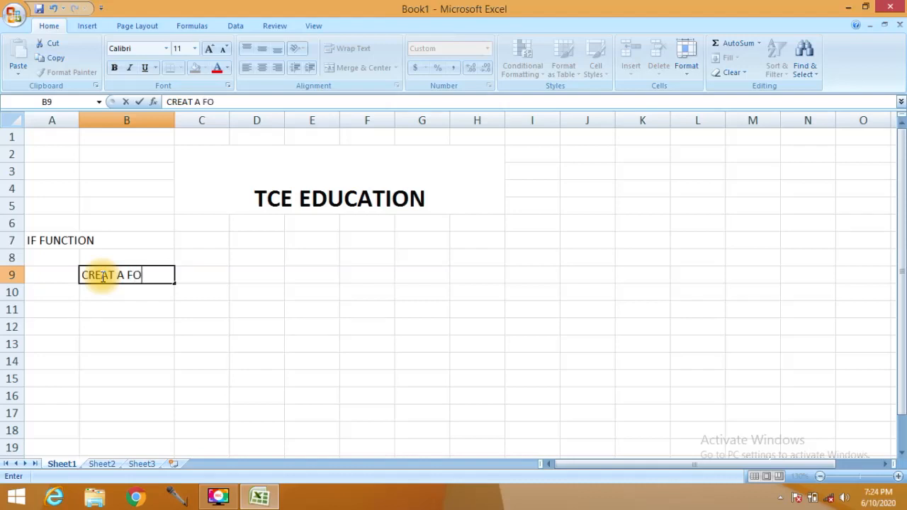
text(RMULA)
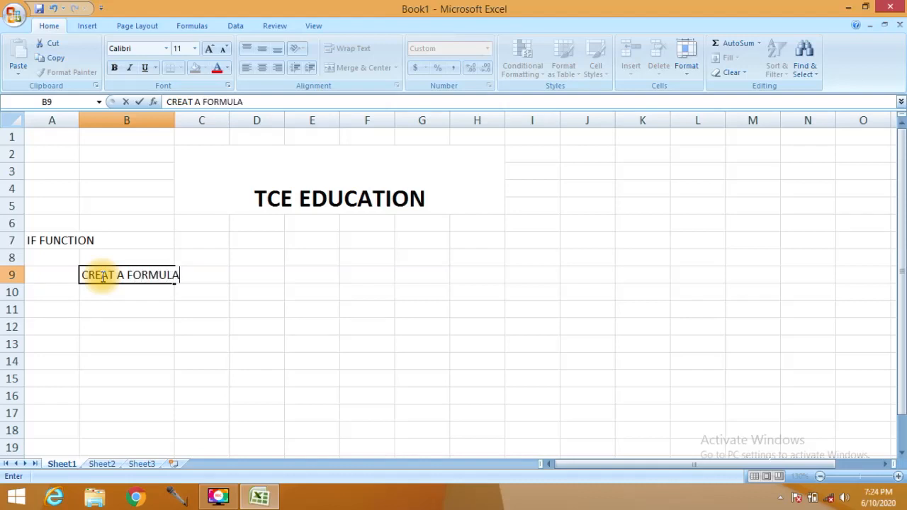
text( TO CHEK)
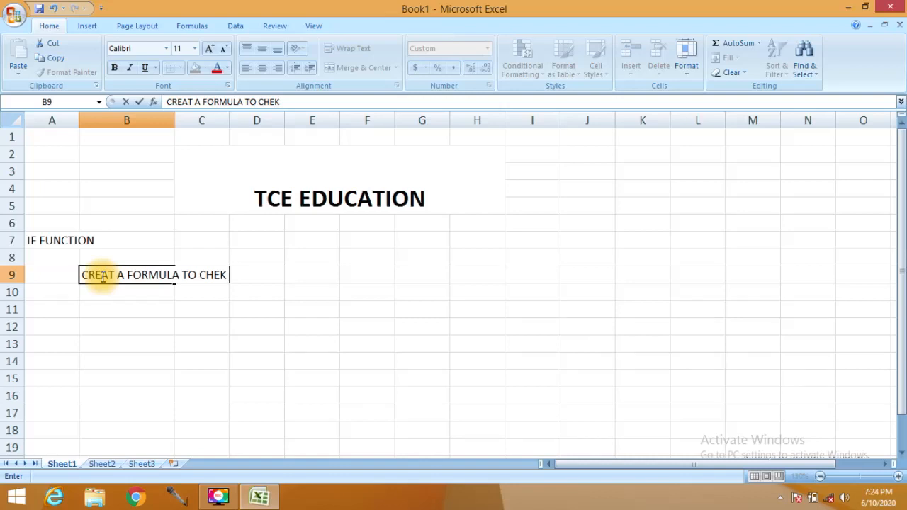
key(BackSpace)
key(BackSpace)
text(ECK USER CAN VI)
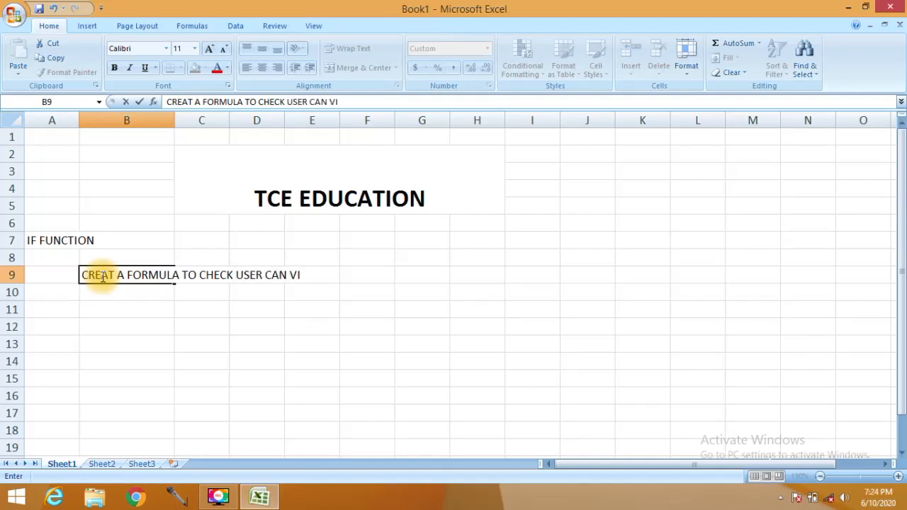
key(BackSpace)
text(OTE OR NOT)
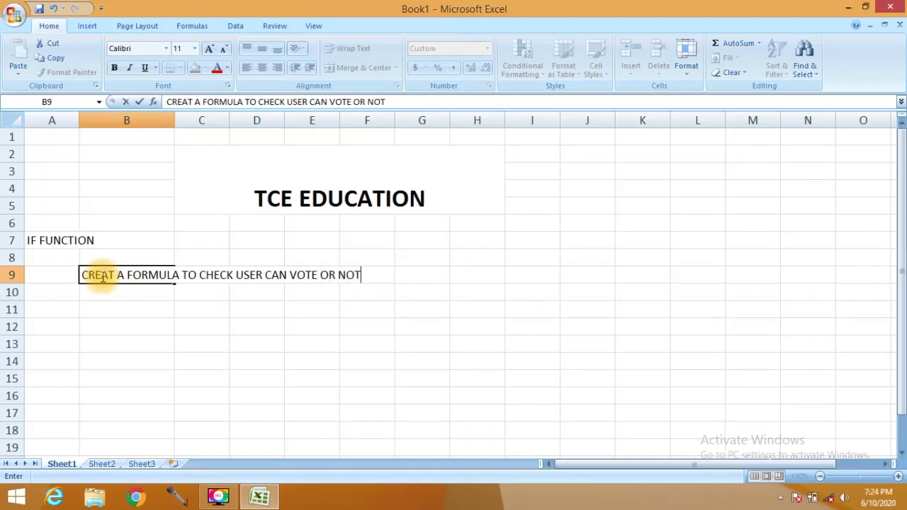
key(Return)
Clear the leftover MID formula from cell B11
key(Down)
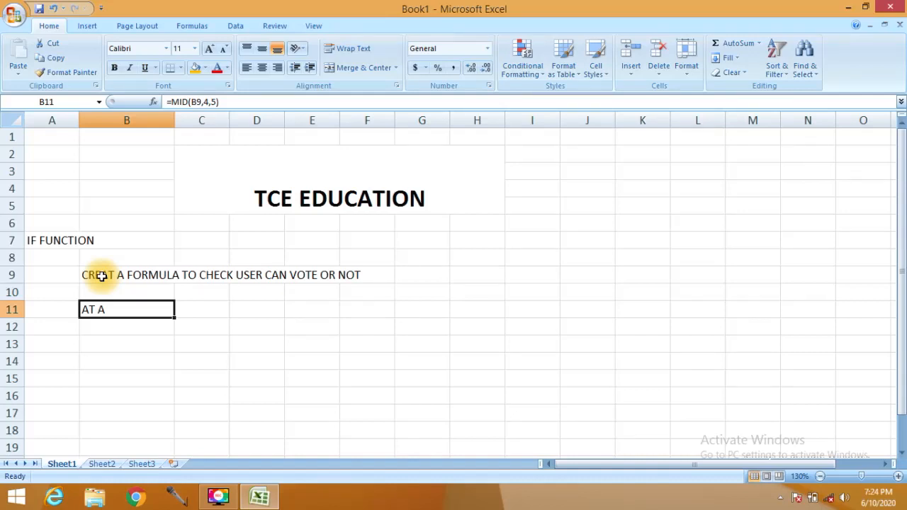
key(BackSpace)
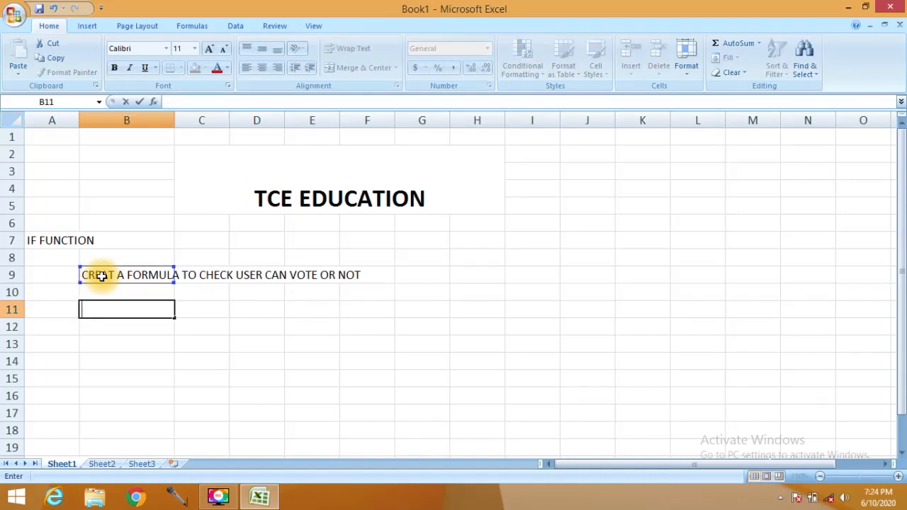
key(Return)
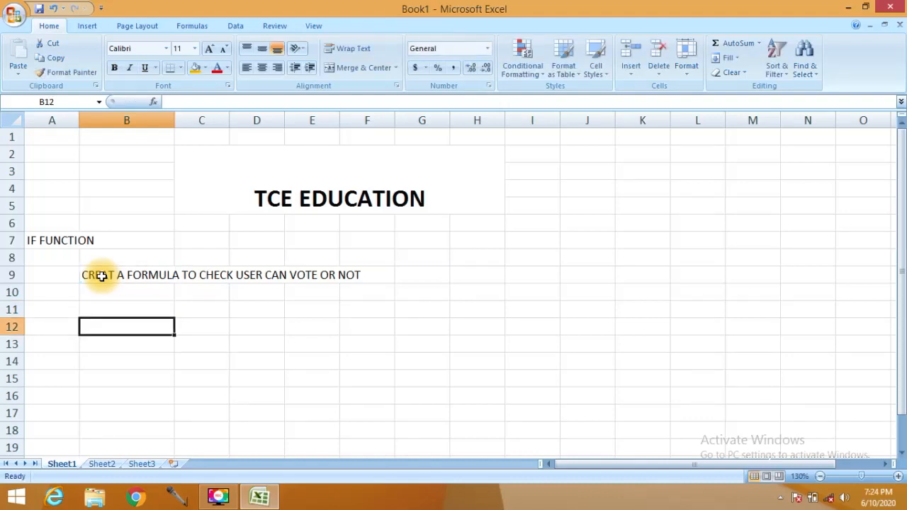
key(Up)
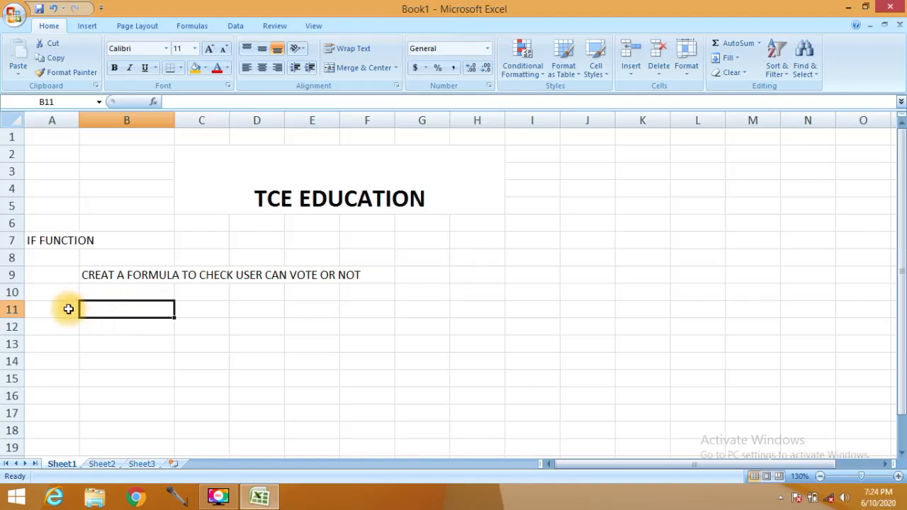
Write an IF formula in cell B12 that tests B11>=18 and returns "CAN VOTE" if true or CAN NOT VOTE if false
click(86, 323)
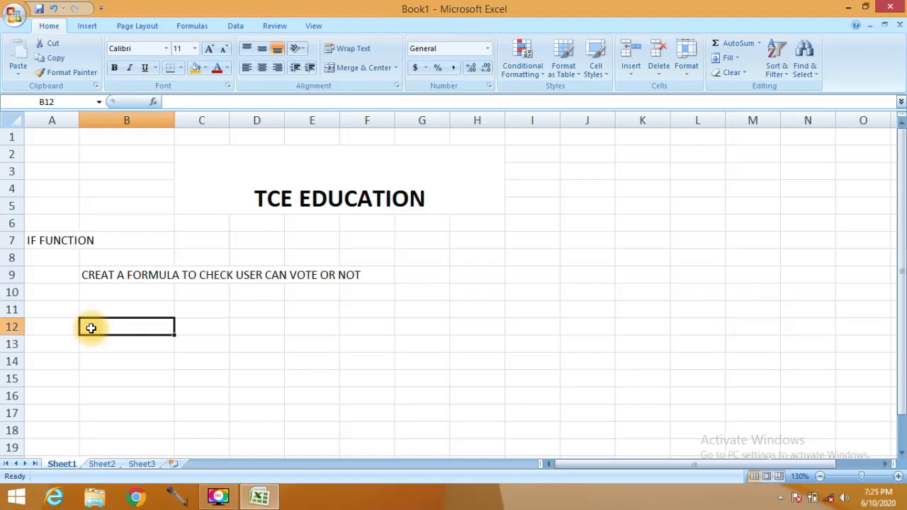
text(=I)
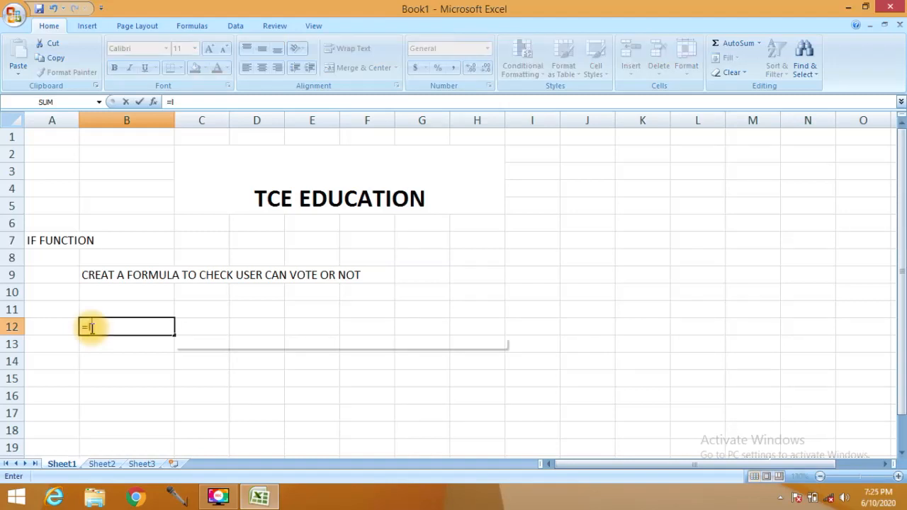
text(F()
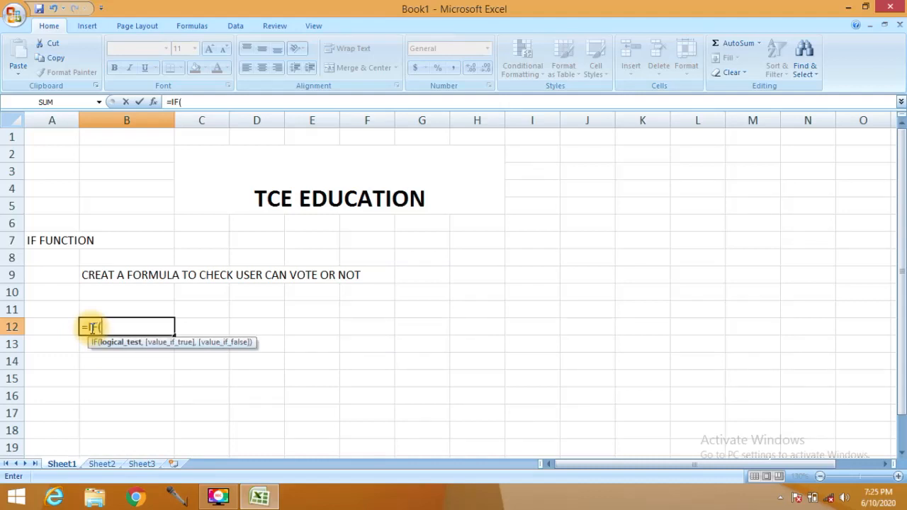
key(Up)
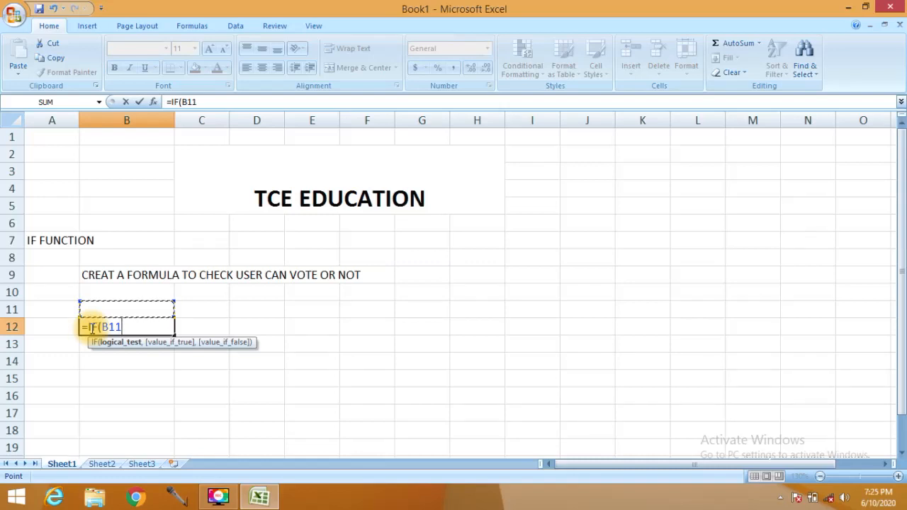
text(>=18)
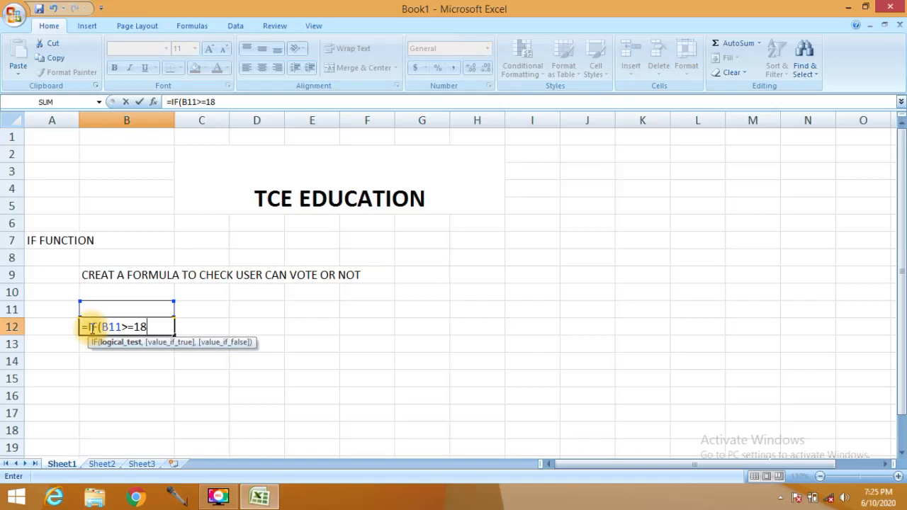
text(,)
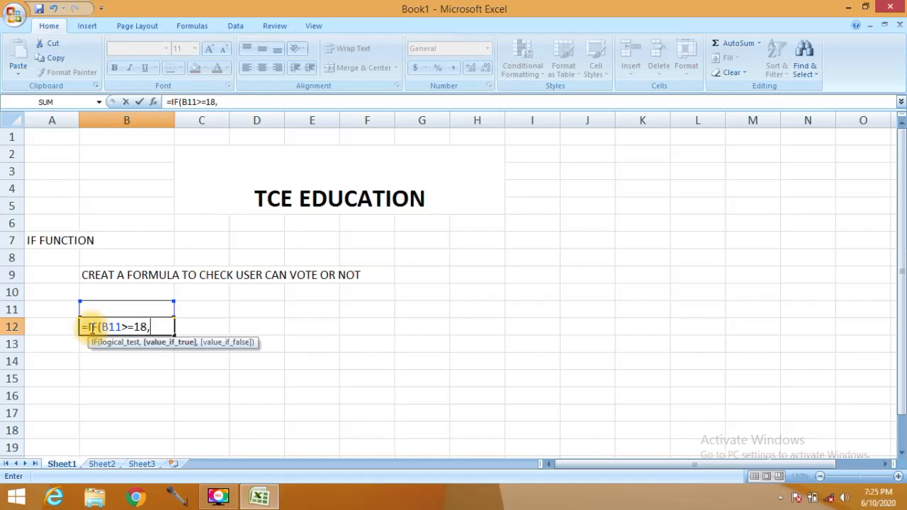
text("CAN VATE)
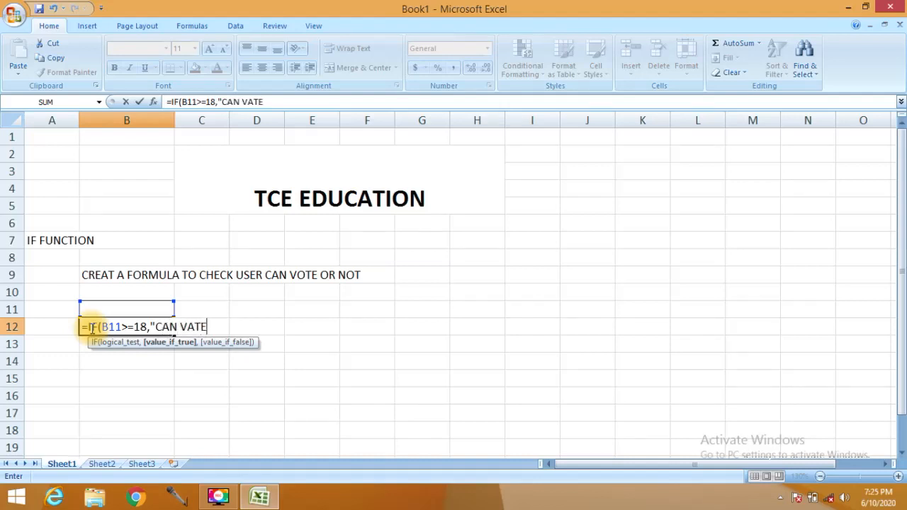
key(BackSpace)
key(BackSpace)
key(BackSpace)
text(OTE",)
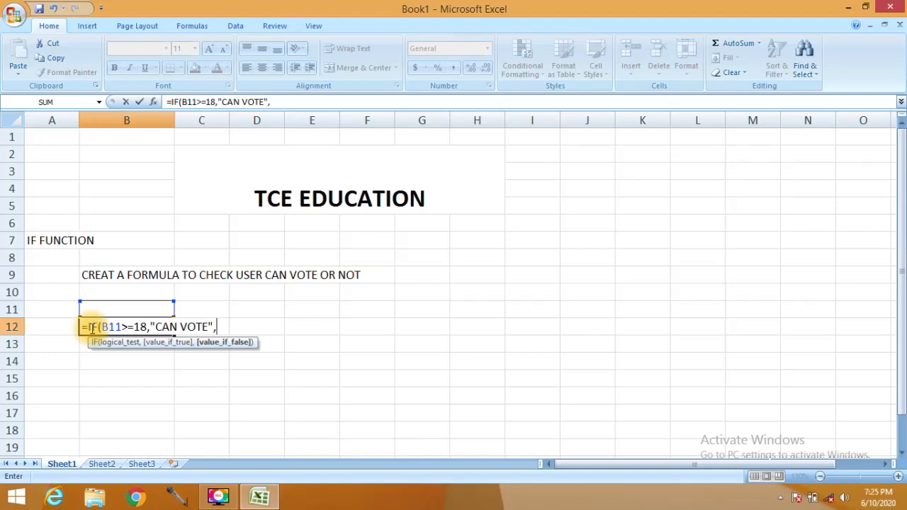
text("CAN NOT )
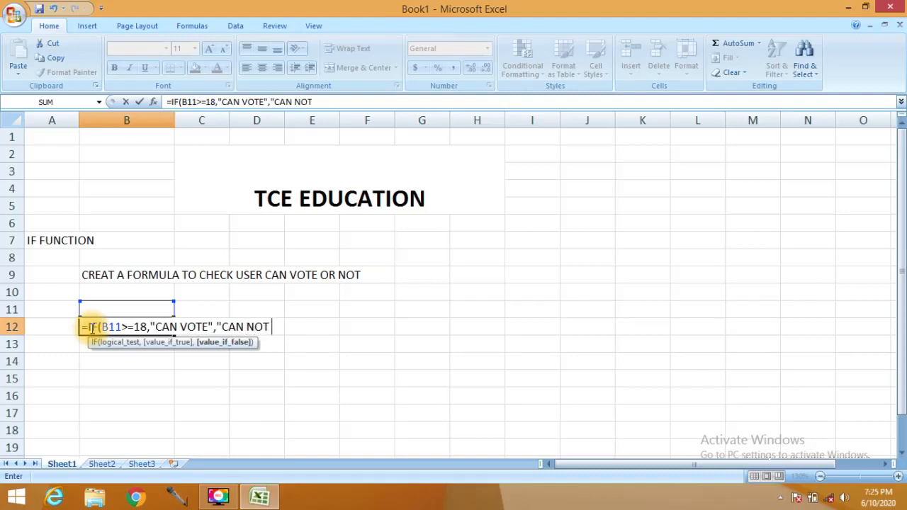
text(VOTE))
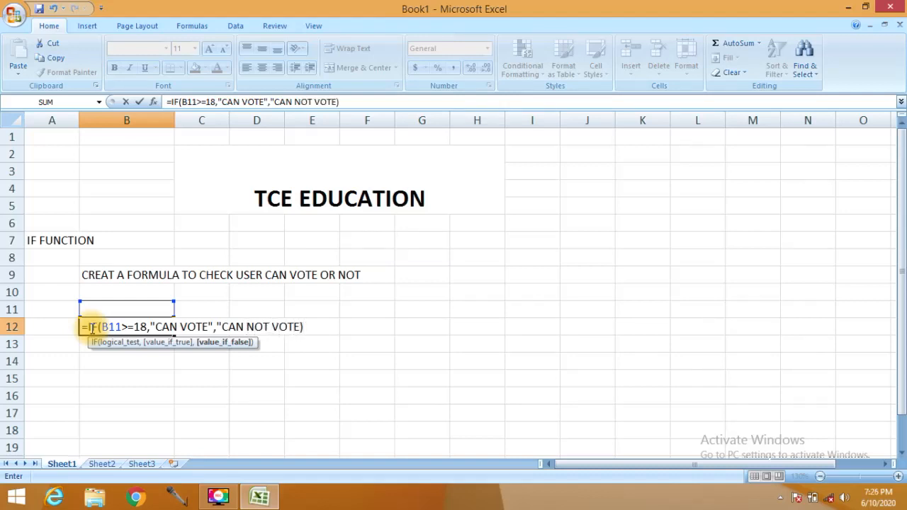
key(Return)
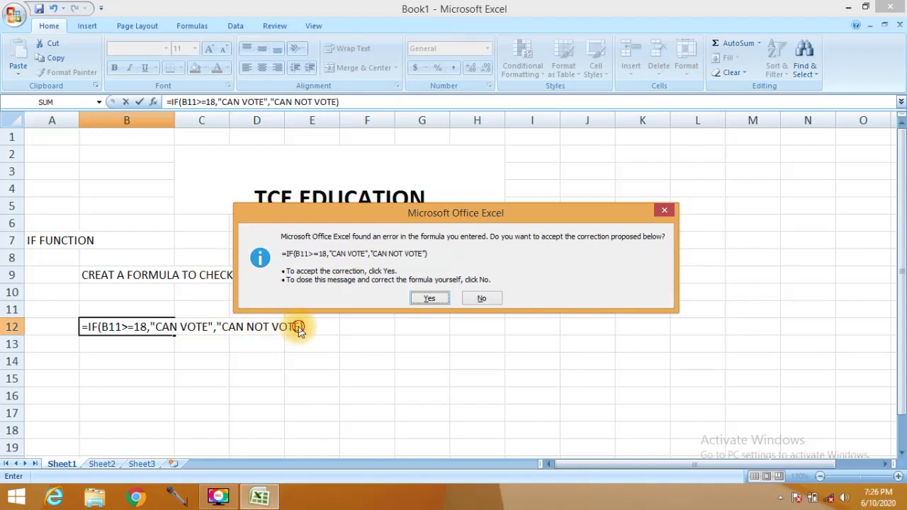
Decline the proposed correction and add the missing closing quotation mark after CAN NOT VOTE in the B12 formula
click(481, 298)
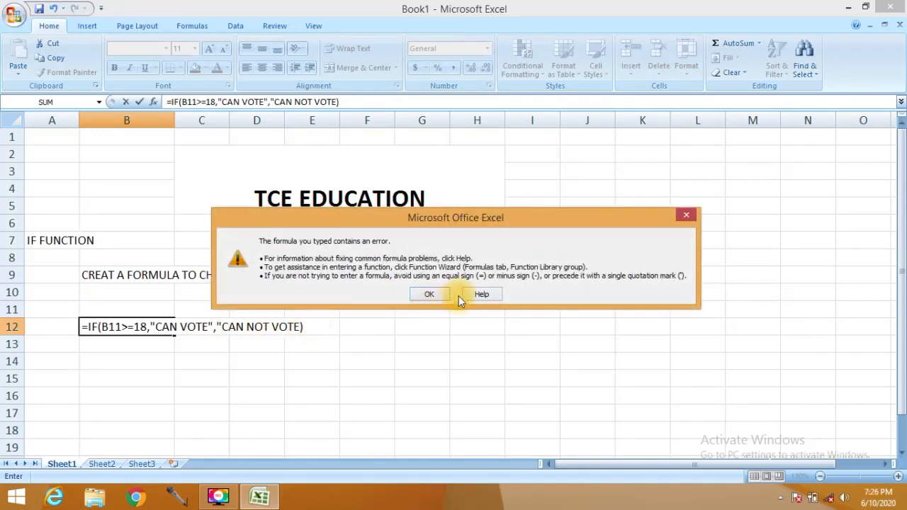
click(428, 295)
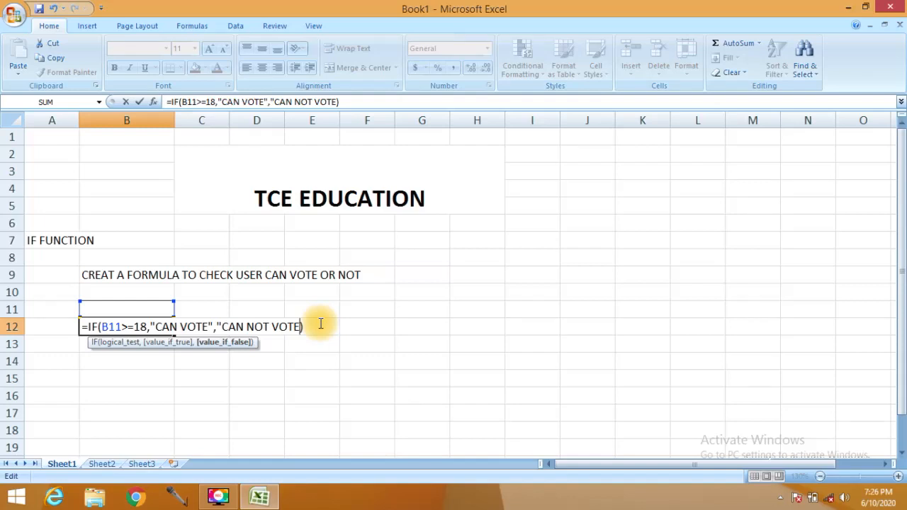
text(")
key(Return)
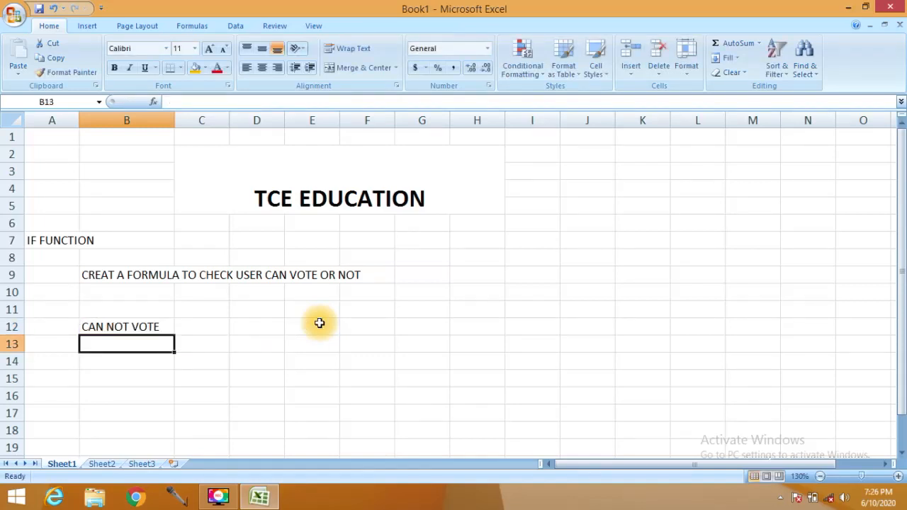
Enter the test age 15 in cell B11 and review the IF formula in B12
key(Up)
key(Up)
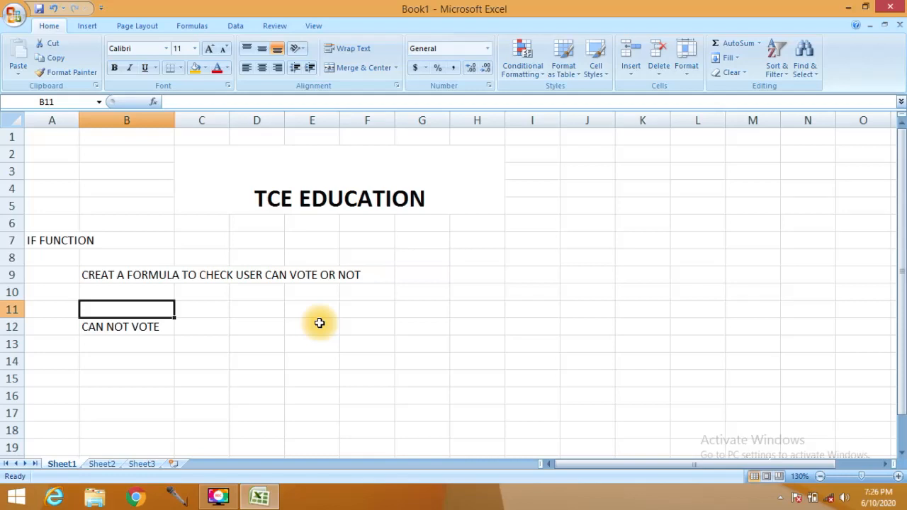
text(15)
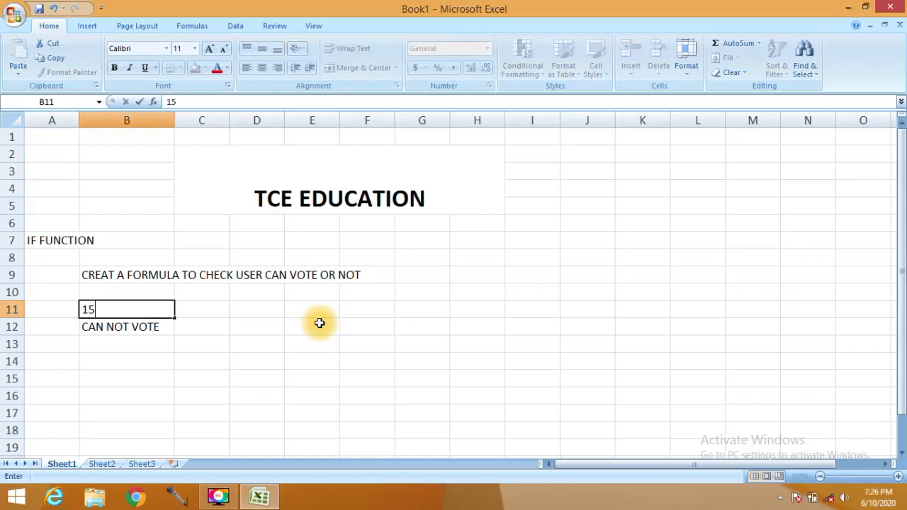
key(Return)
key(Return)
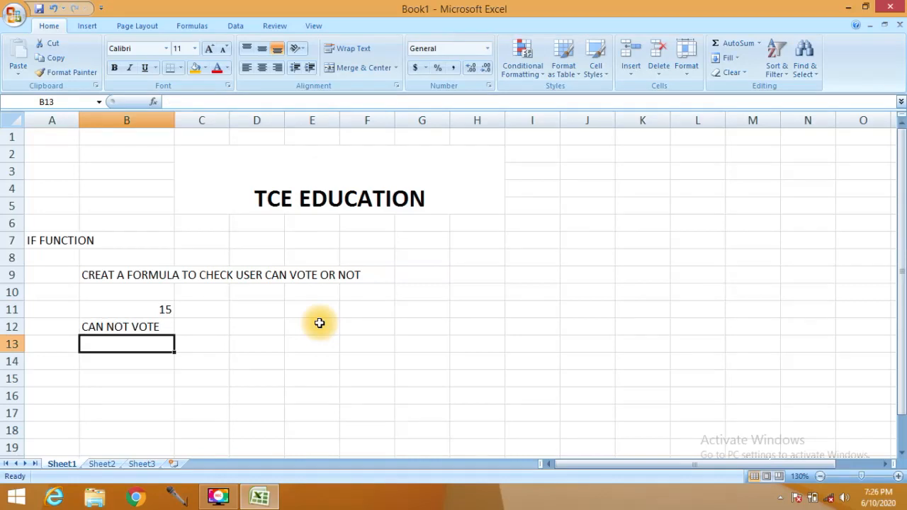
key(Up)
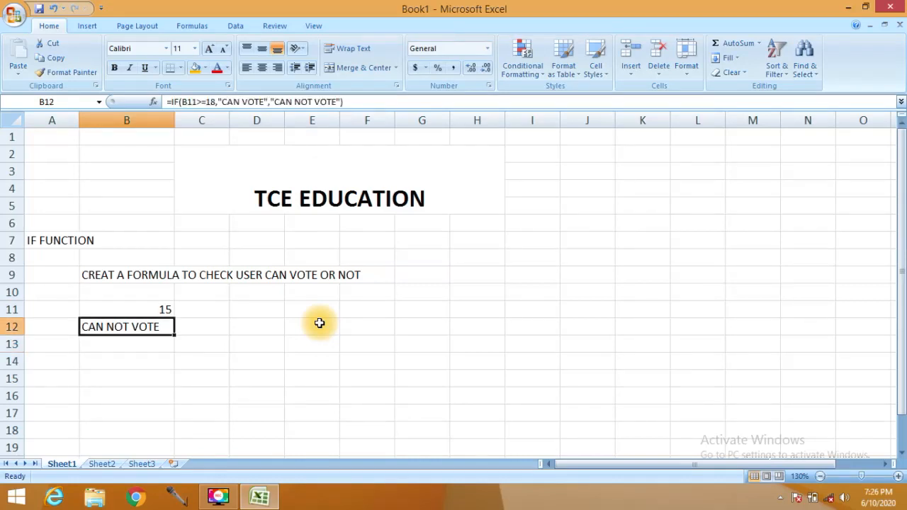
key(F2)
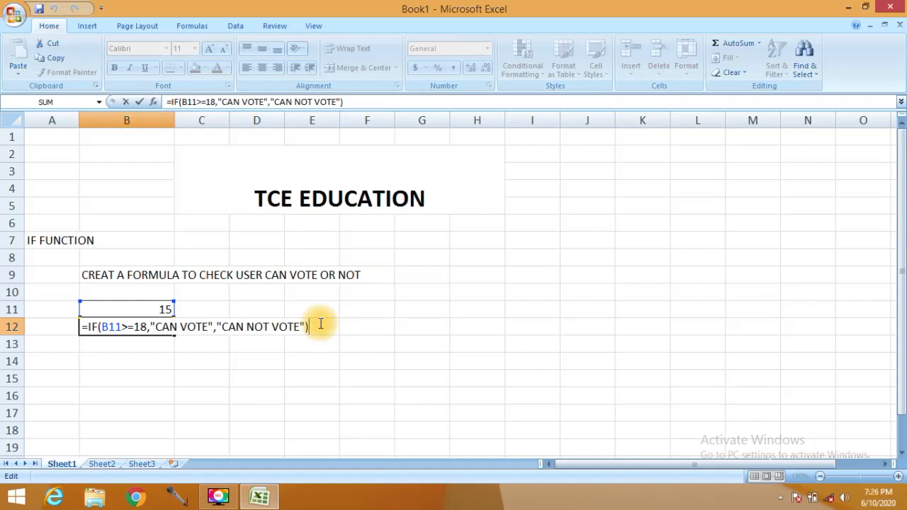
key(Return)
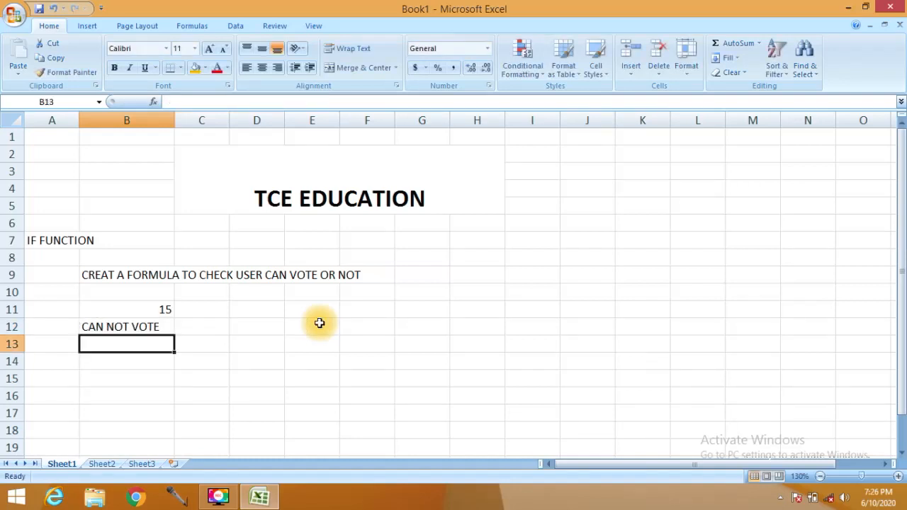
Set the test age in cell B11 to 25 and check the IF formula in B12 against it
key(Up)
key(Up)
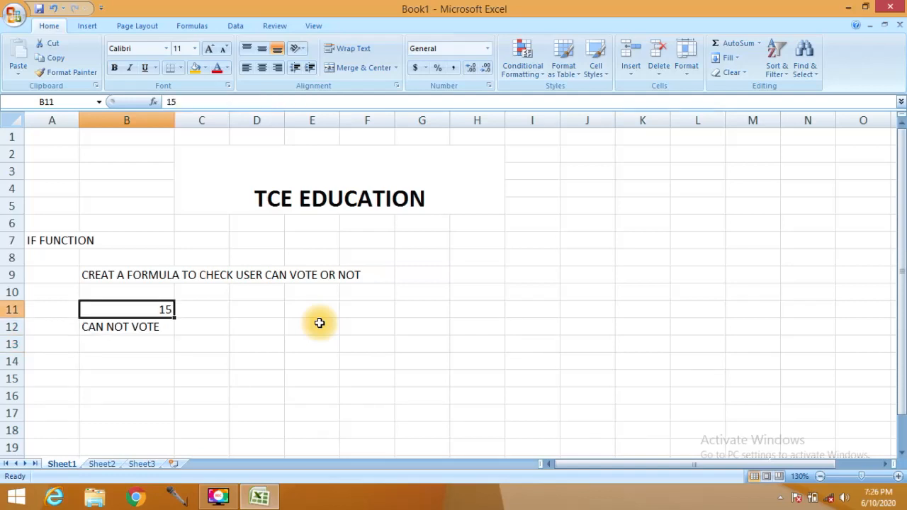
text(25)
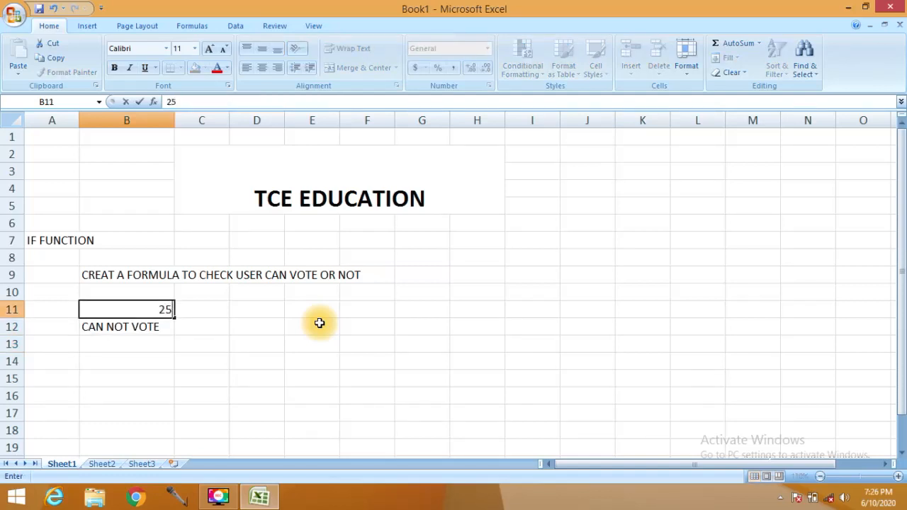
key(Return)
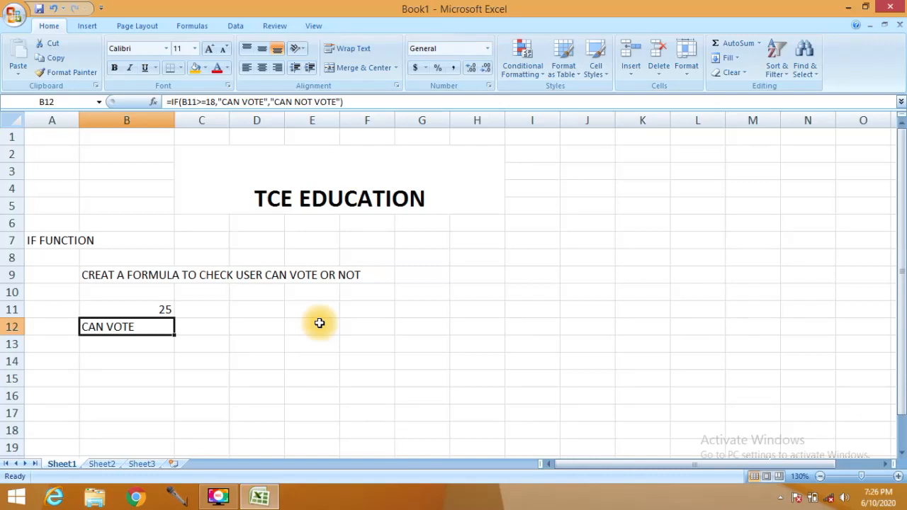
key(F2)
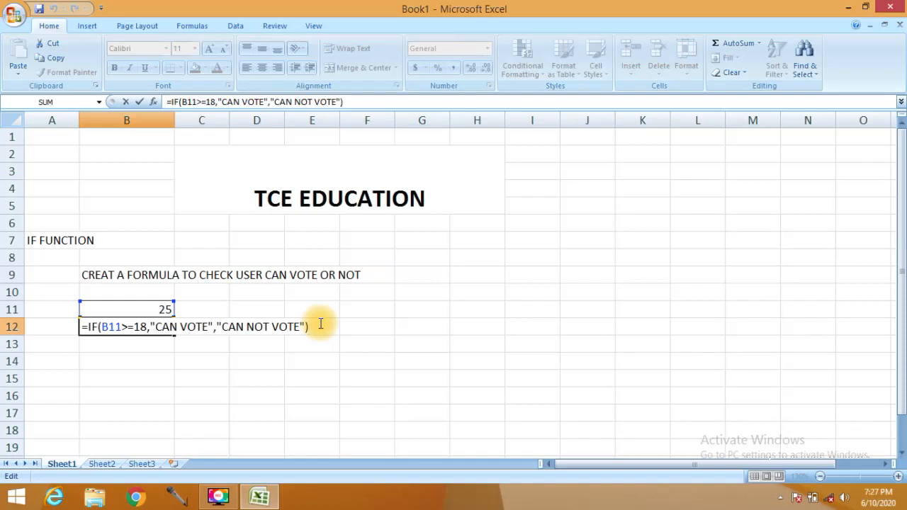
key(Return)
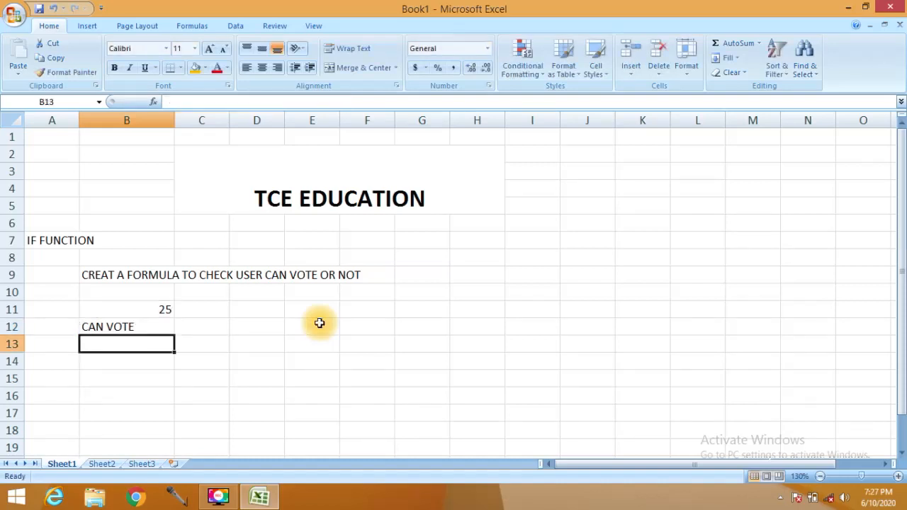